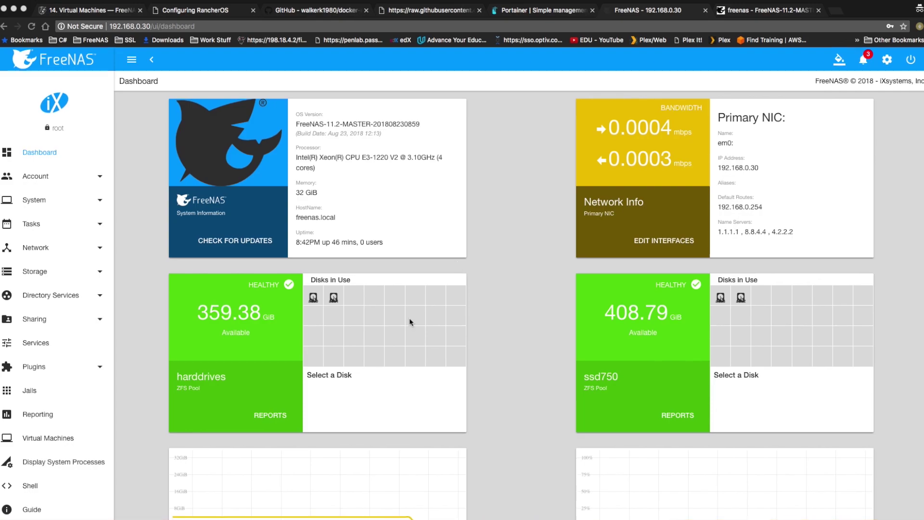
Switch to the legacy FreeNAS UI and expand Account > Groups in the navigation tree
{"action": "left_click", "coordinate": [751, 10]}
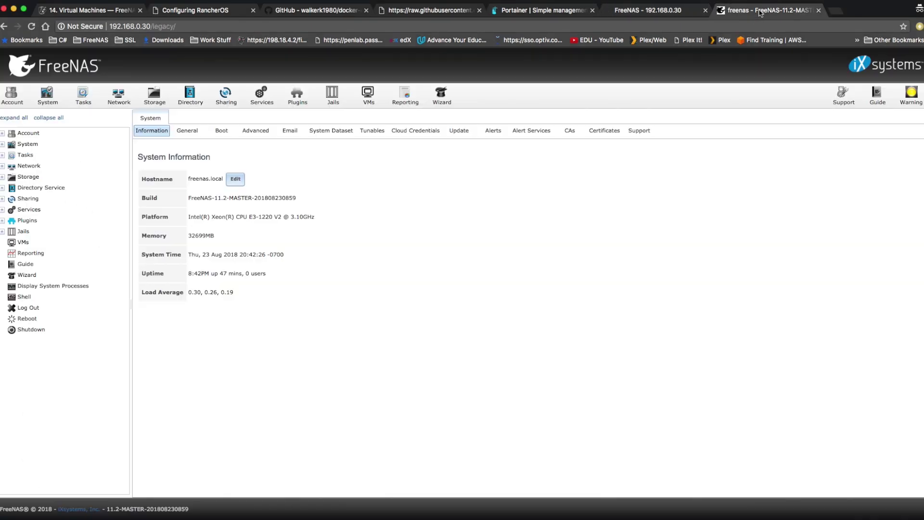
{"action": "left_click", "coordinate": [3, 134]}
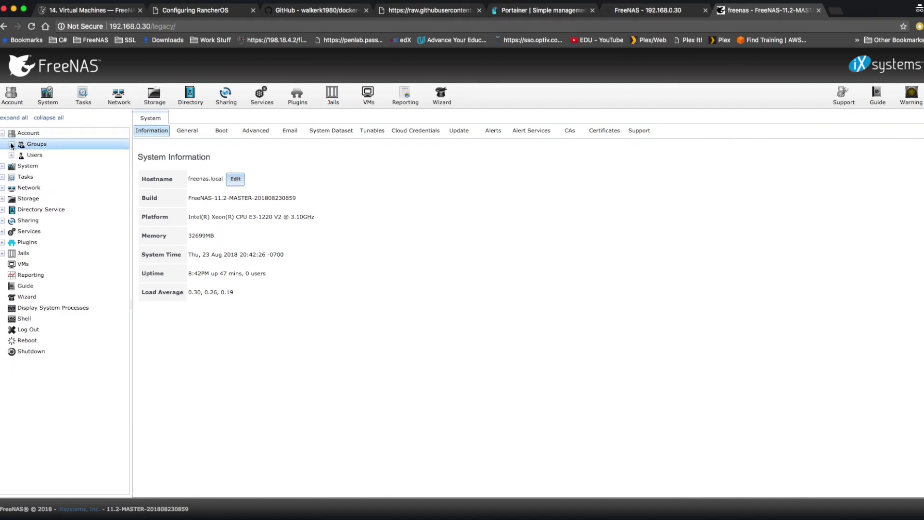
{"action": "left_click", "coordinate": [11, 144]}
{"action": "left_click", "coordinate": [55, 177]}
Add a group named 'share' with Group ID 1020
{"action": "left_click", "coordinate": [56, 166]}
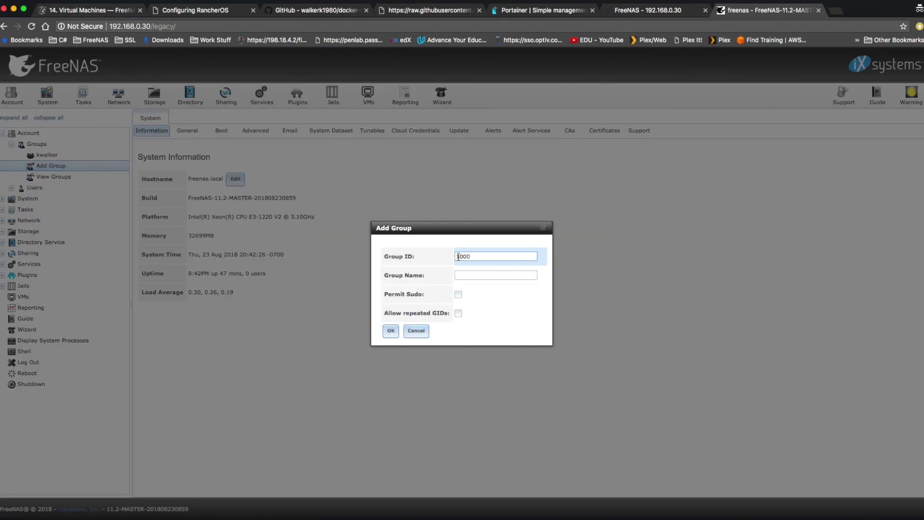
{"action": "left_click_drag", "start_coordinate": [461, 256], "coordinate": [564, 255]}
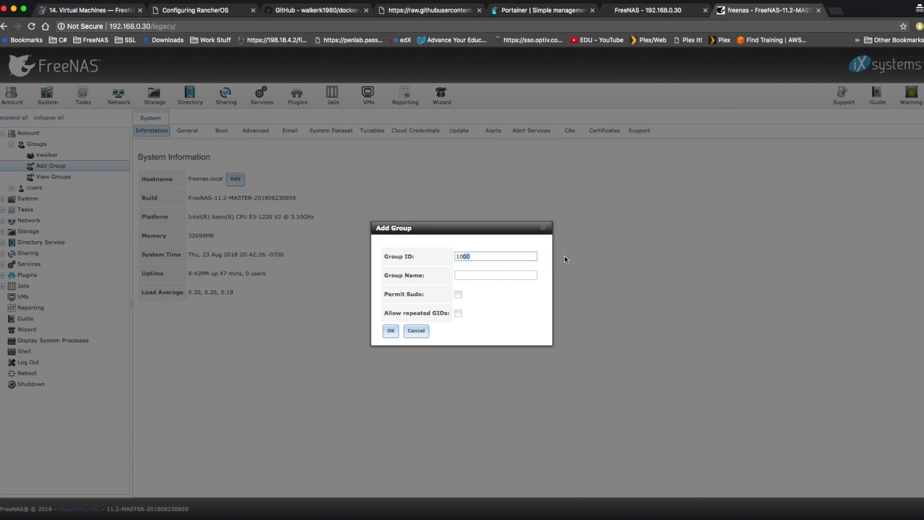
{"action": "type", "text": "20"}
{"action": "left_click", "coordinate": [505, 273]}
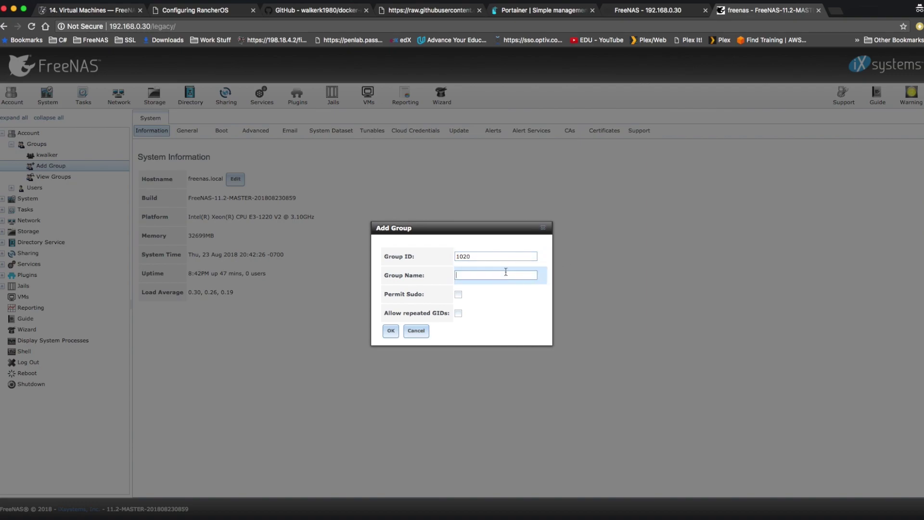
{"action": "type", "text": "share"}
{"action": "left_click", "coordinate": [391, 331]}
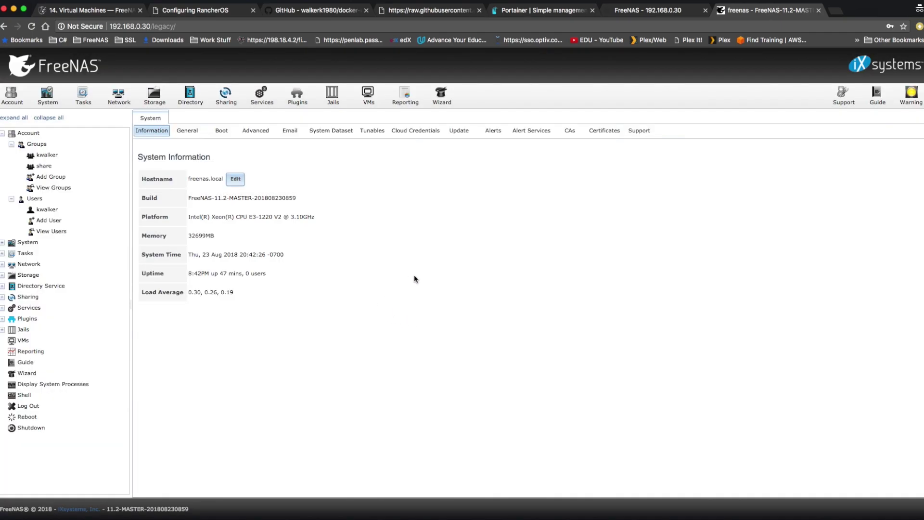
Start a new user with ID 1020, existing primary group share and bash shell
{"action": "left_click", "coordinate": [55, 221]}
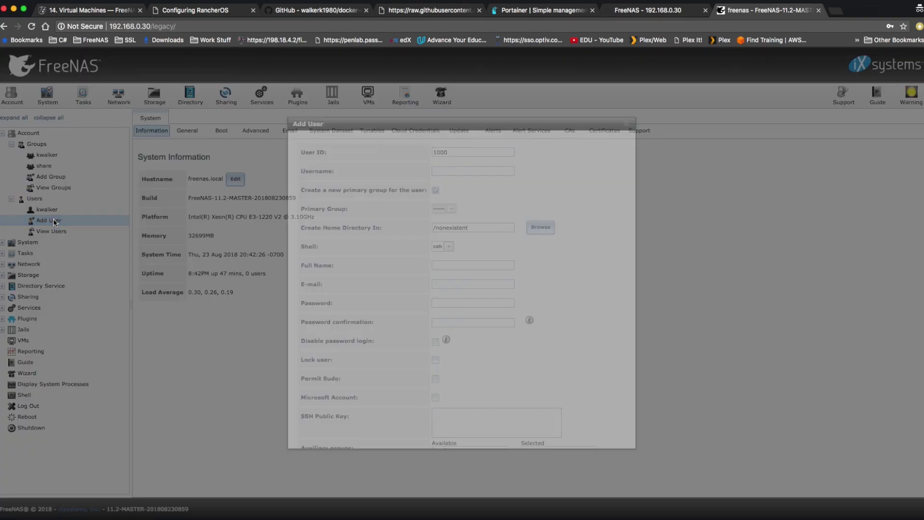
{"action": "left_click", "coordinate": [452, 151]}
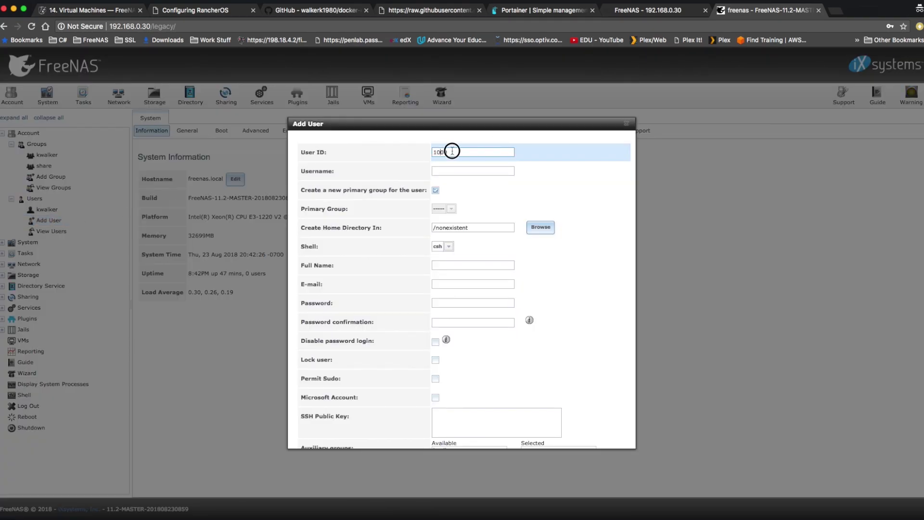
{"action": "left_click_drag", "start_coordinate": [452, 151], "coordinate": [574, 157]}
{"action": "type", "text": "020"}
{"action": "left_click", "coordinate": [447, 171]}
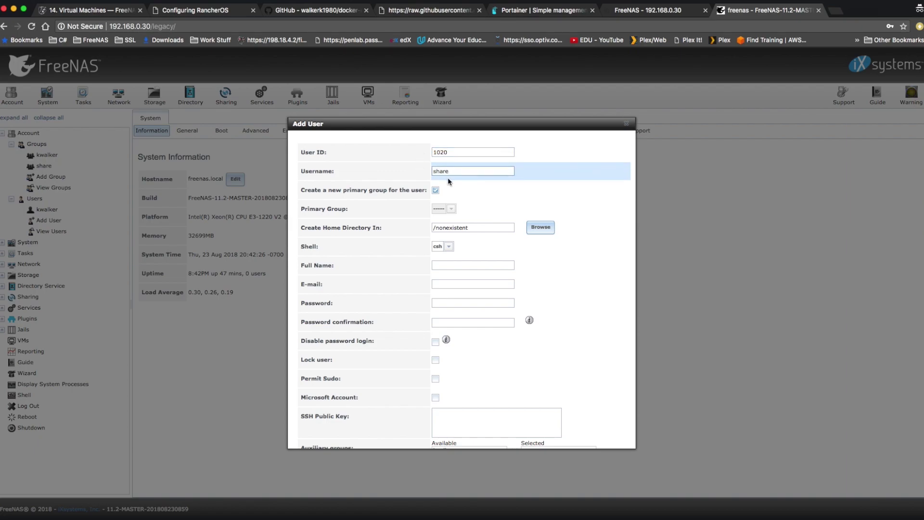
{"action": "left_click", "coordinate": [435, 191]}
{"action": "left_click", "coordinate": [436, 191]}
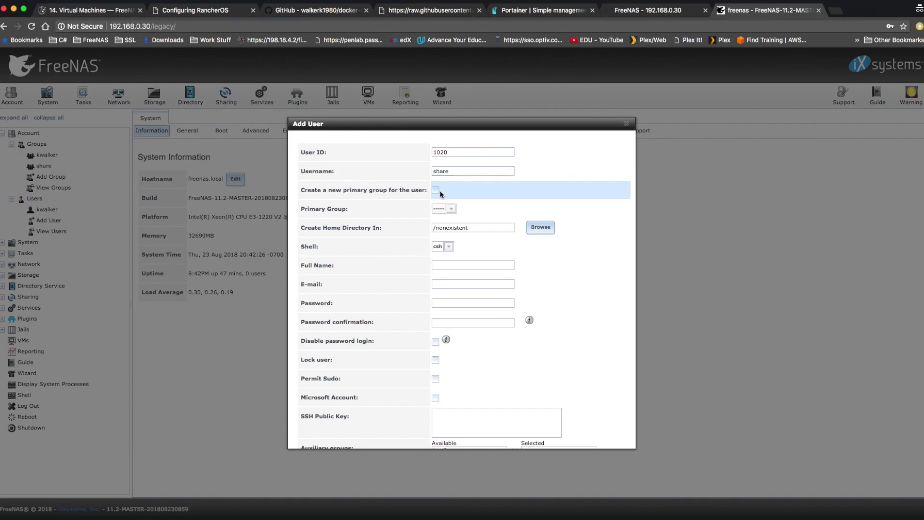
{"action": "left_click", "coordinate": [451, 208]}
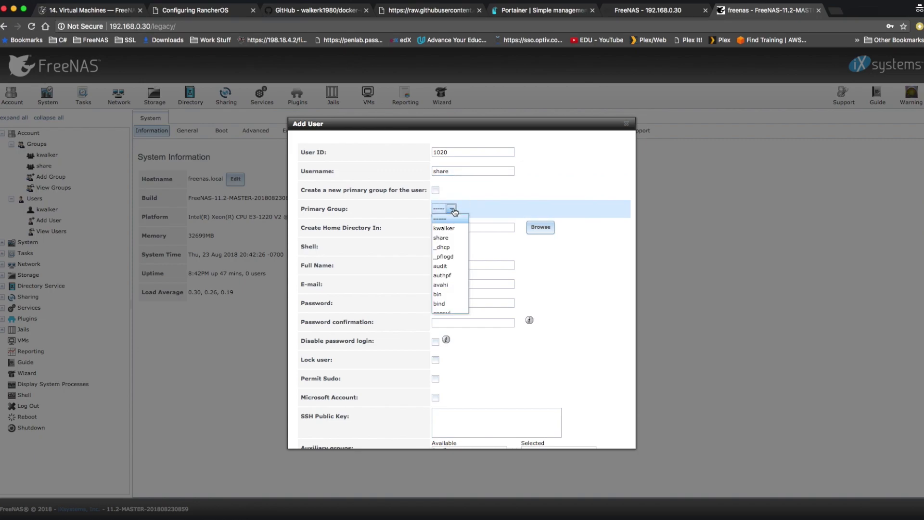
{"action": "left_click", "coordinate": [451, 238]}
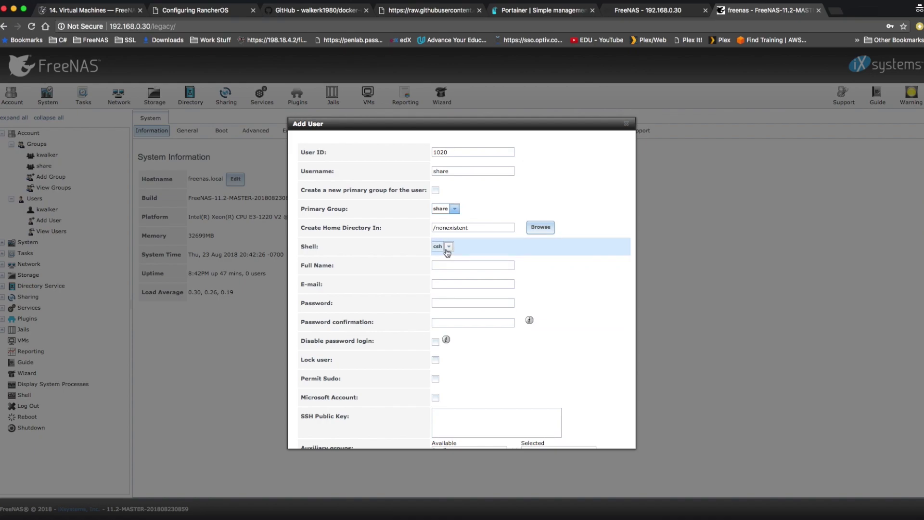
{"action": "left_click", "coordinate": [449, 247]}
{"action": "left_click", "coordinate": [440, 294]}
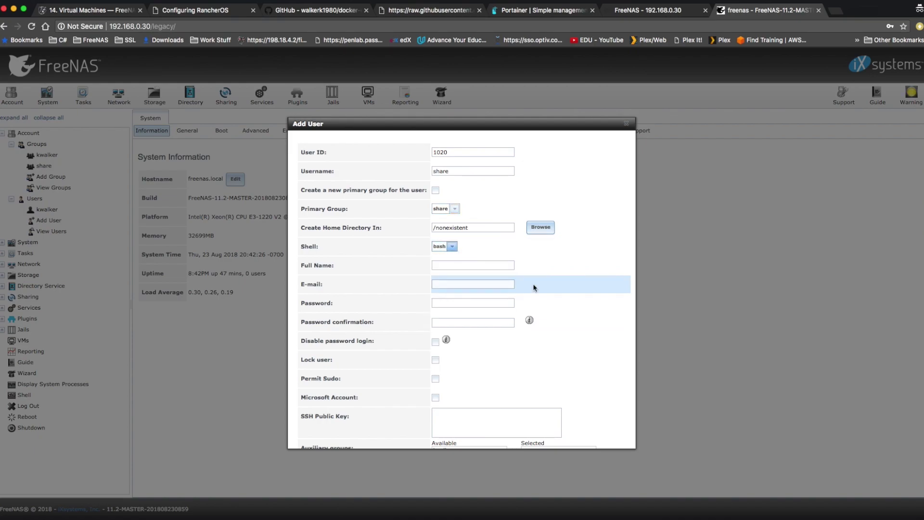
Fill in the user's full name, e-mail and password, then save the share user
{"action": "left_click", "coordinate": [478, 266]}
{"action": "type", "text": "share user"}
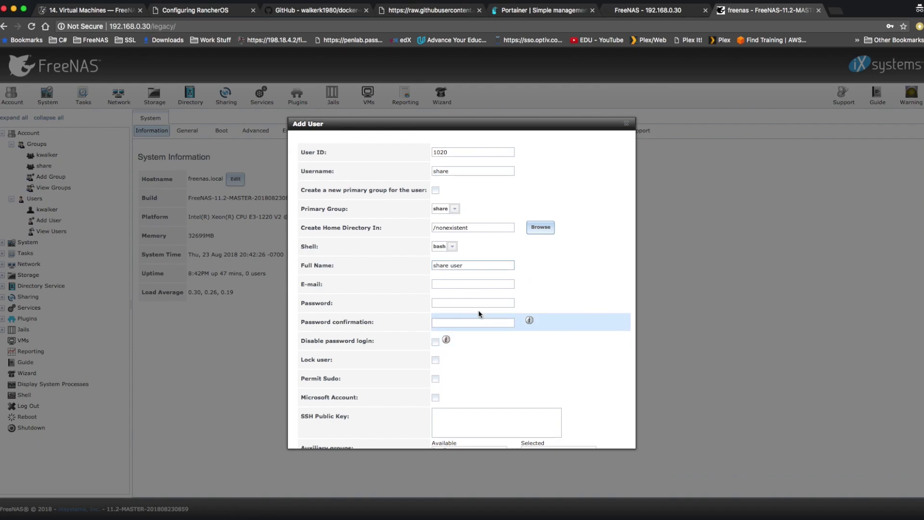
{"action": "left_click", "coordinate": [451, 285]}
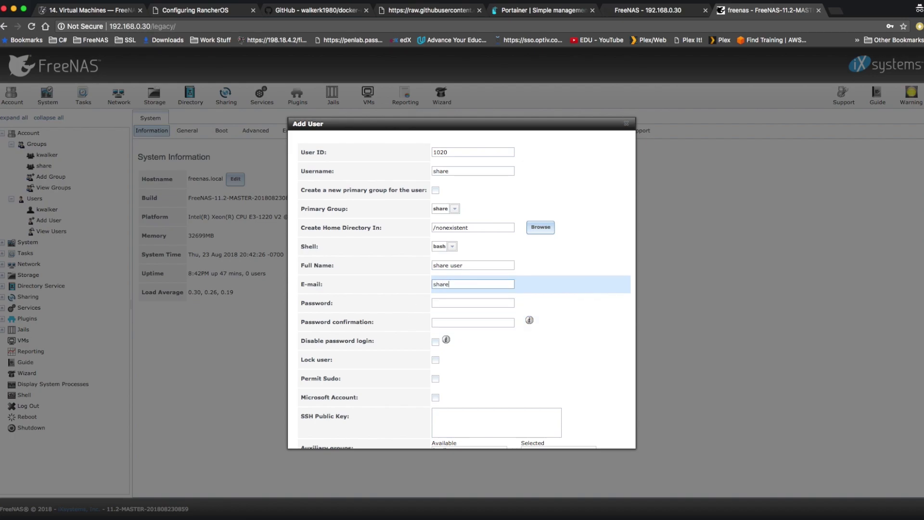
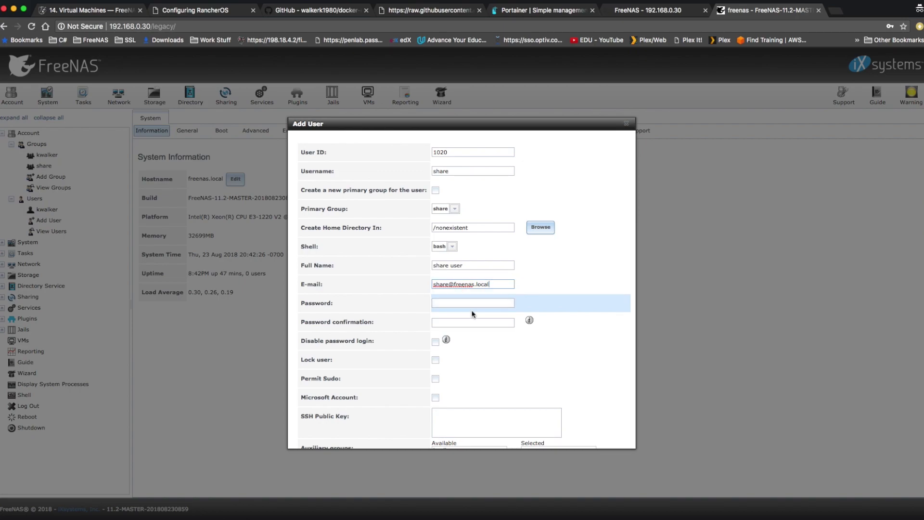
{"action": "left_click", "coordinate": [473, 304]}
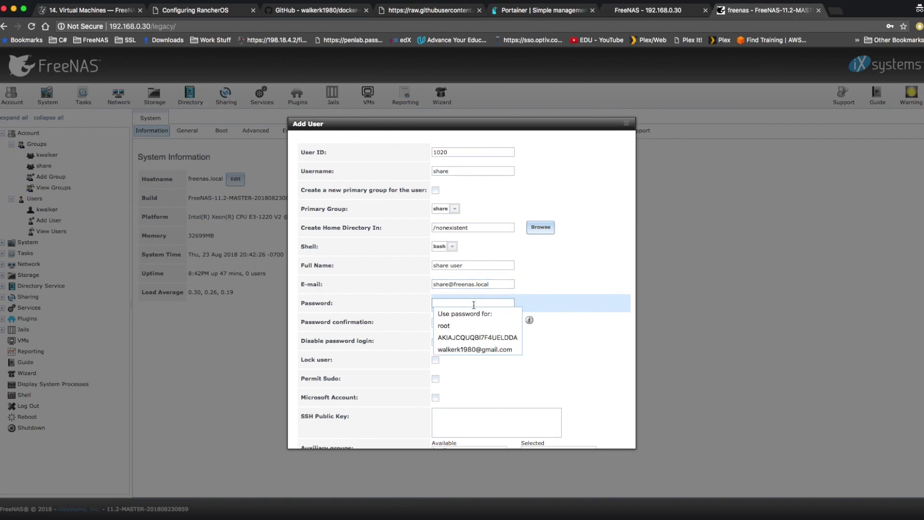
{"action": "type", "text": "•"}
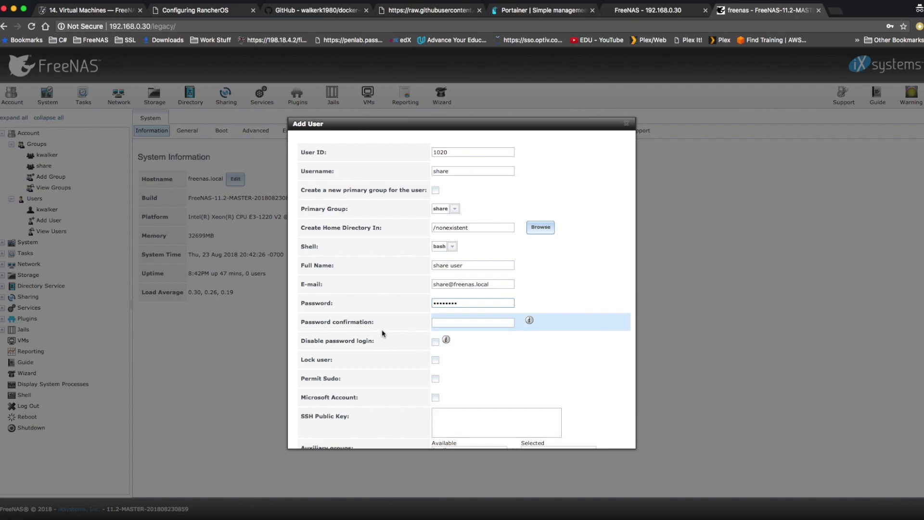
{"action": "left_click", "coordinate": [454, 324]}
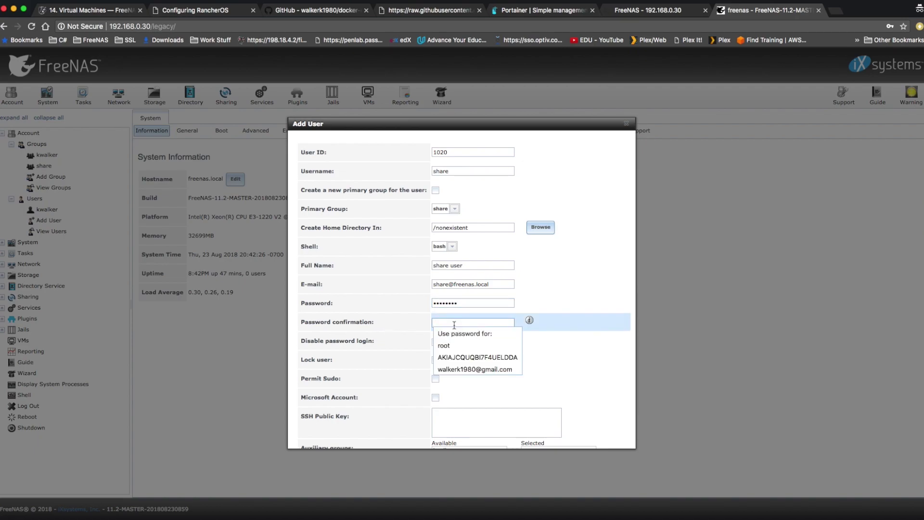
{"action": "type", "text": "••••••••"}
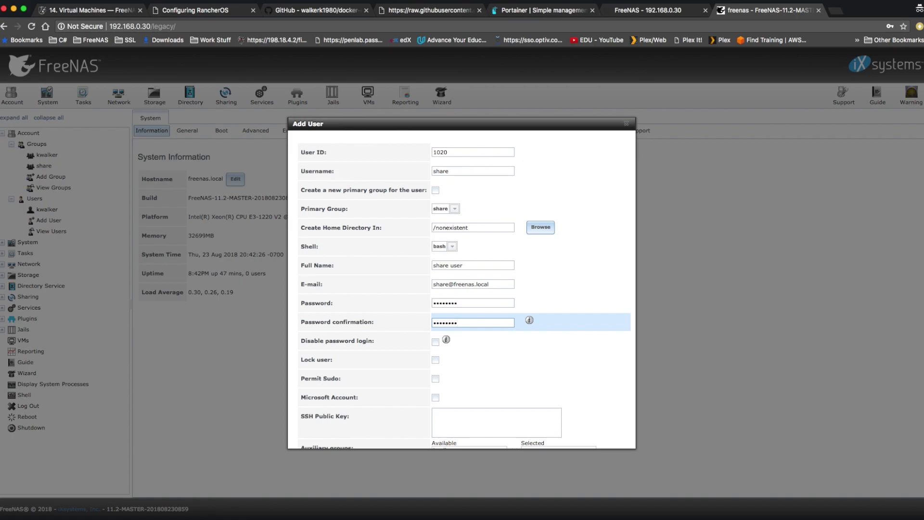
{"action": "scroll", "coordinate": [527, 353], "scroll_direction": "down", "scroll_amount": 3}
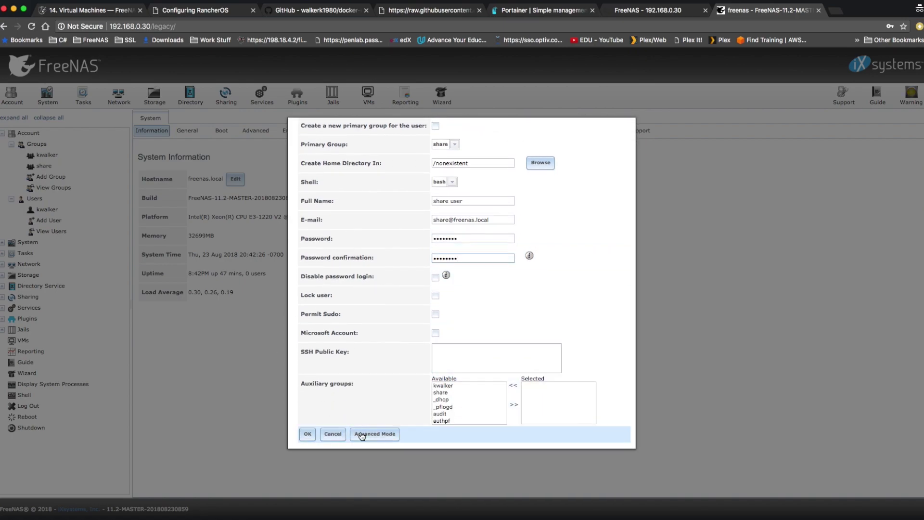
{"action": "left_click", "coordinate": [307, 434]}
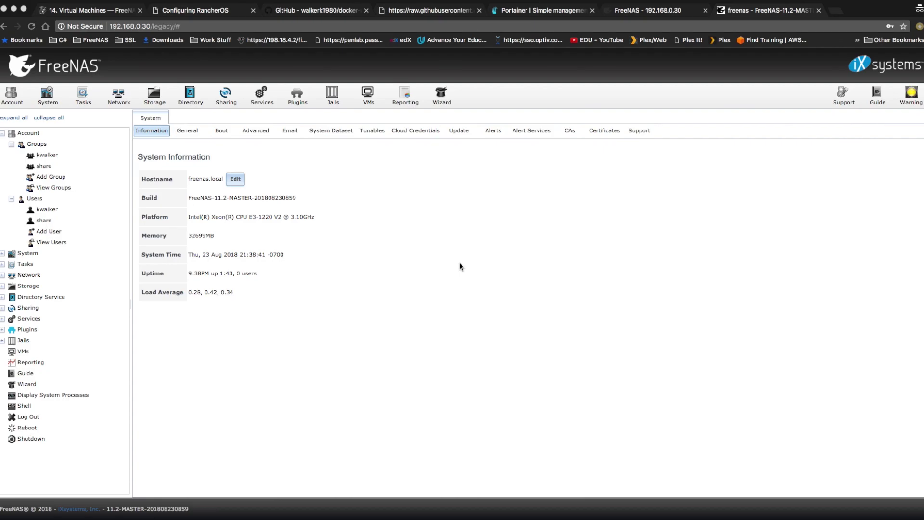
{"action": "left_click", "coordinate": [153, 95]}
Go to the Storage volumes and select ssd750 as parent for a new dataset
{"action": "left_click", "coordinate": [153, 95]}
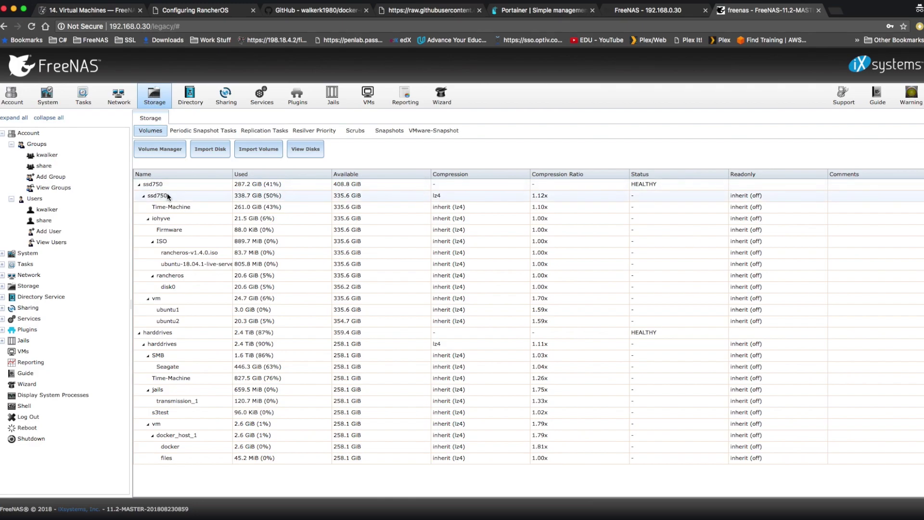
{"action": "left_click", "coordinate": [166, 195]}
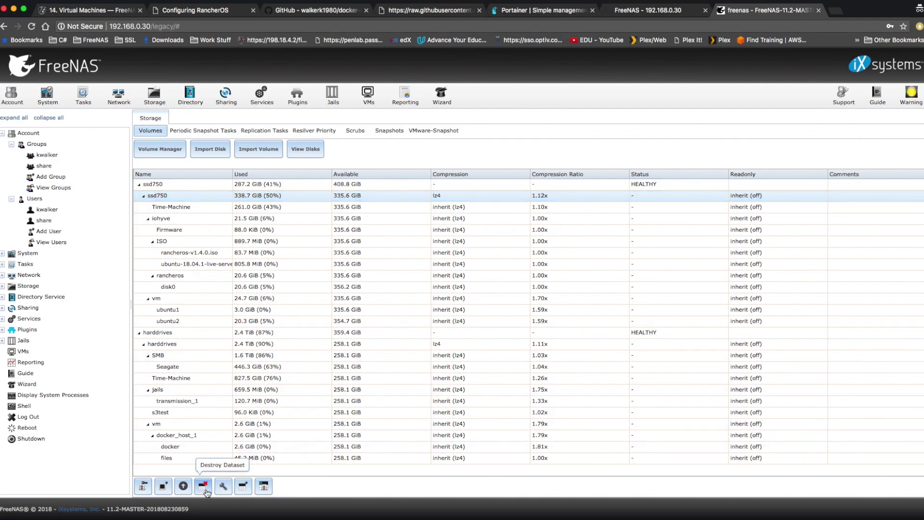
{"action": "left_click", "coordinate": [243, 487]}
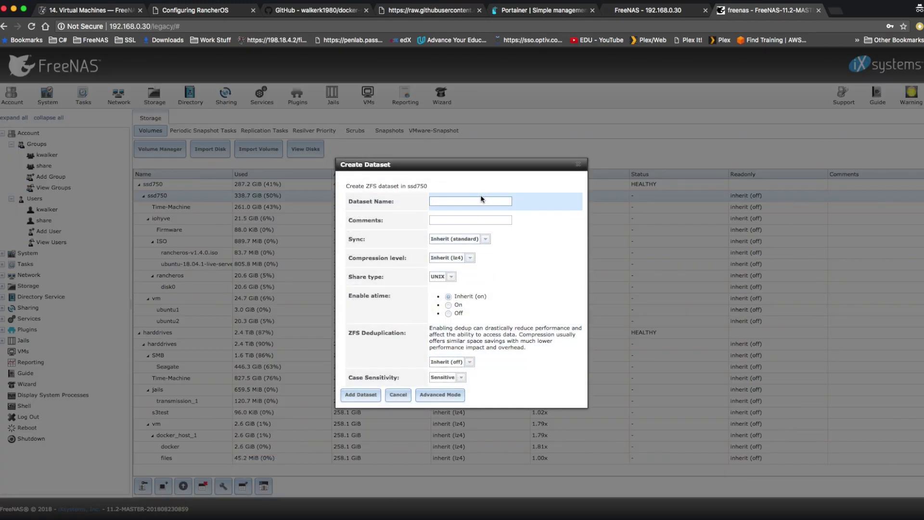
Name the new ssd750 dataset 'Shared' in Advanced Mode and add it
{"action": "type", "text": "Shared"}
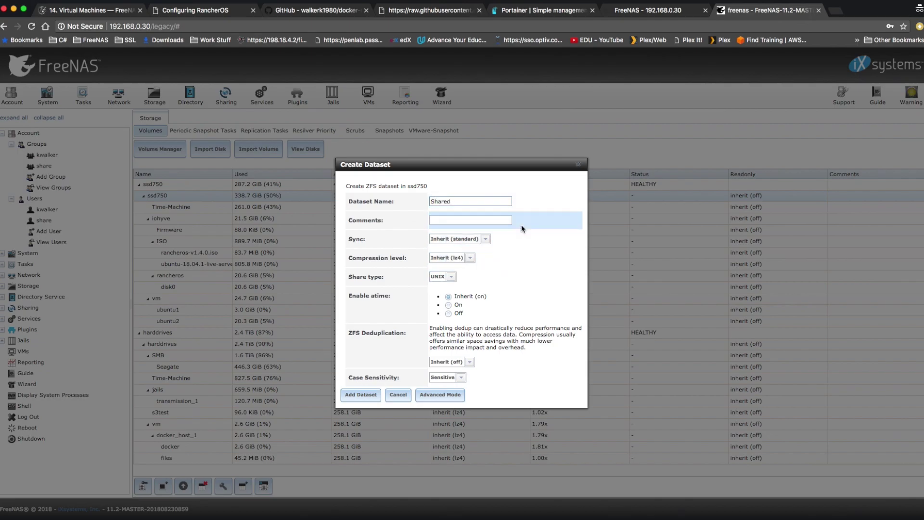
{"action": "left_click", "coordinate": [441, 396]}
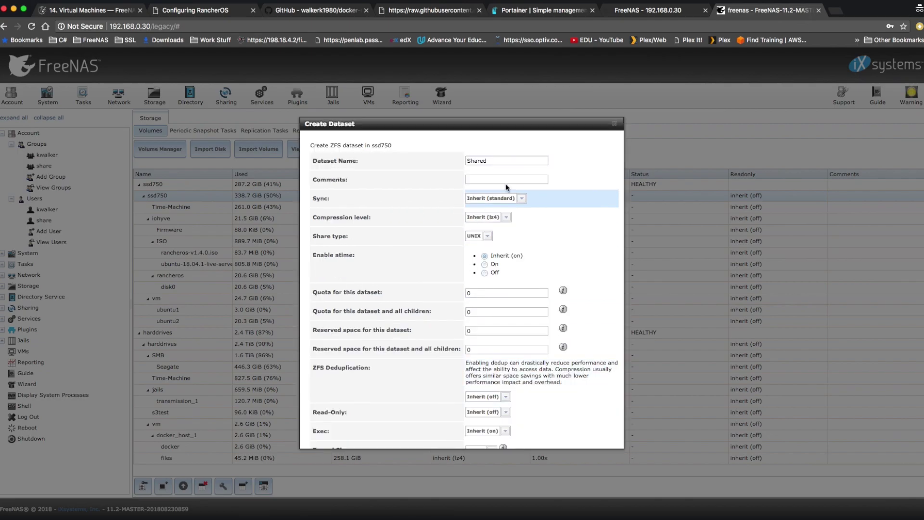
{"action": "scroll", "coordinate": [591, 255], "scroll_direction": "down", "scroll_amount": 2}
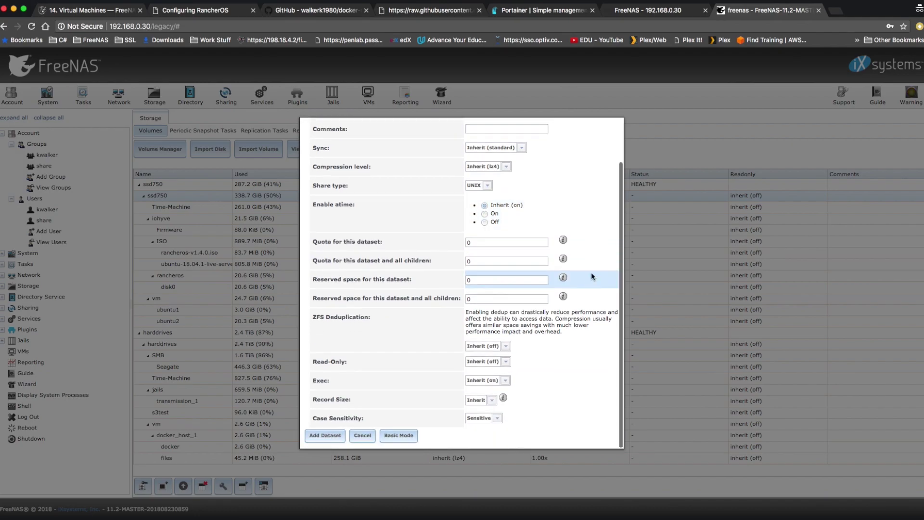
{"action": "left_click", "coordinate": [322, 438]}
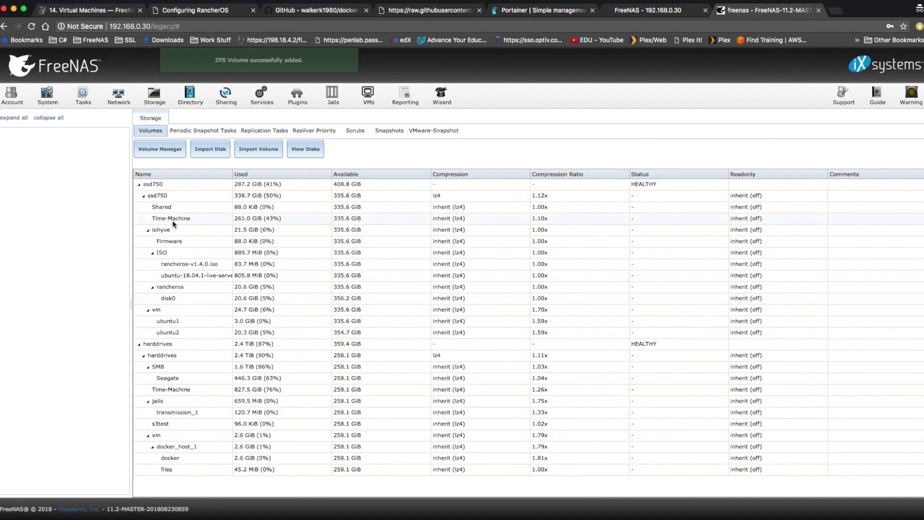
Set the Shared dataset's owner user and group to share, applied recursively
{"action": "left_click", "coordinate": [177, 209]}
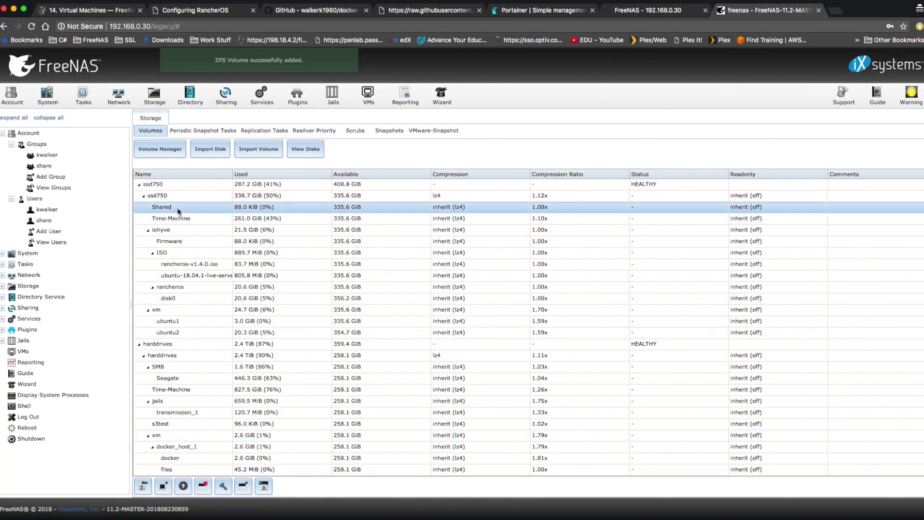
{"action": "left_click", "coordinate": [142, 487]}
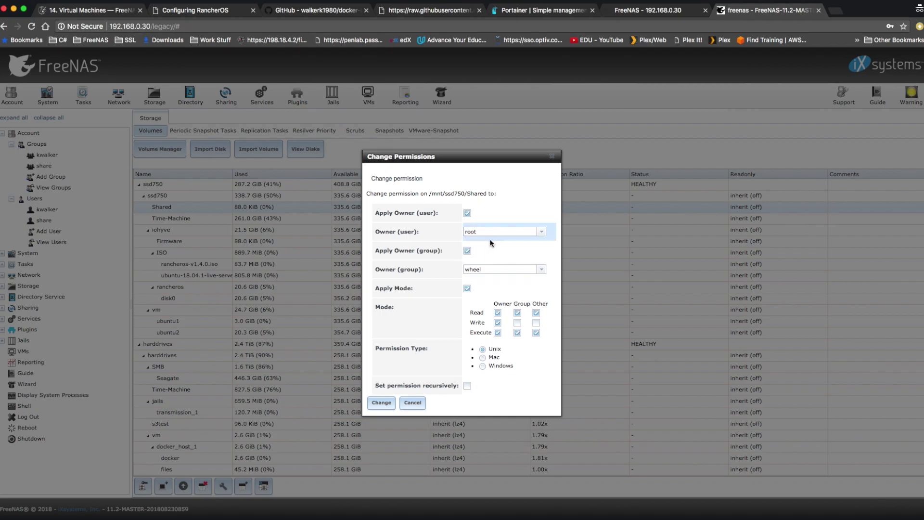
{"action": "left_click", "coordinate": [542, 232]}
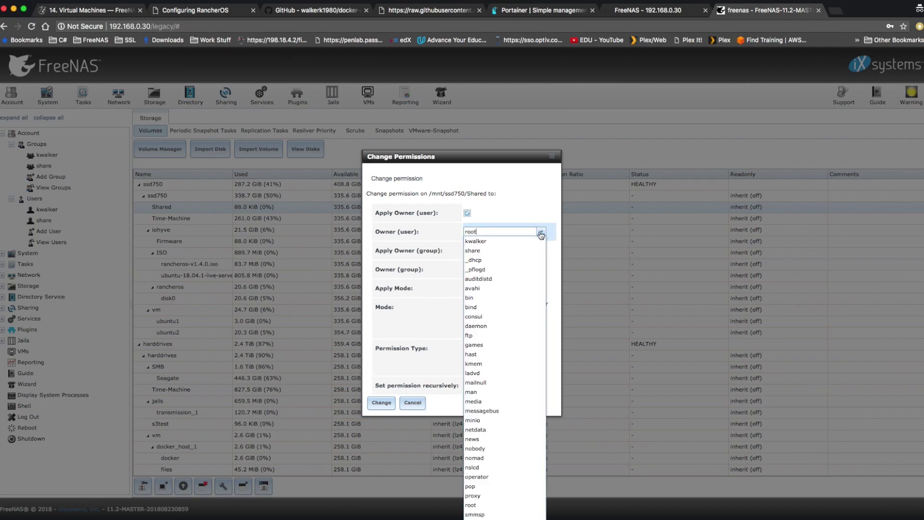
{"action": "left_click", "coordinate": [477, 251]}
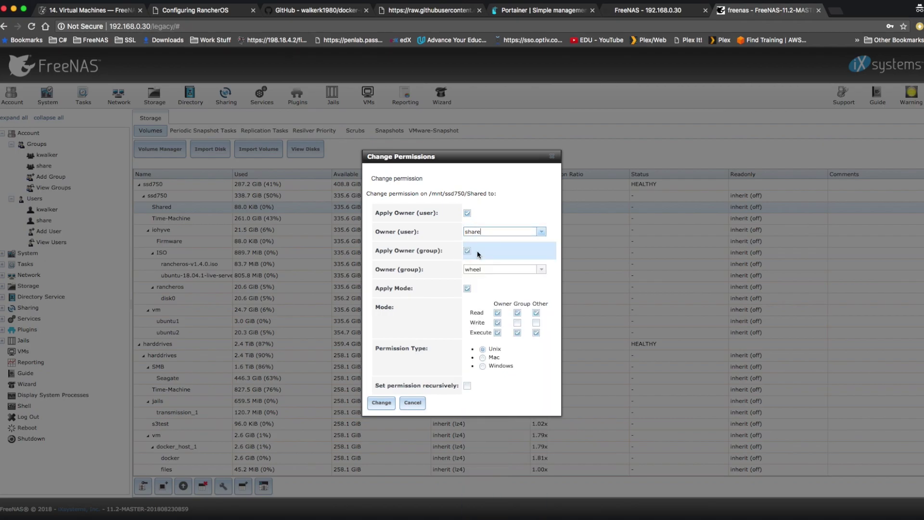
{"action": "left_click", "coordinate": [541, 269]}
{"action": "left_click", "coordinate": [483, 289]}
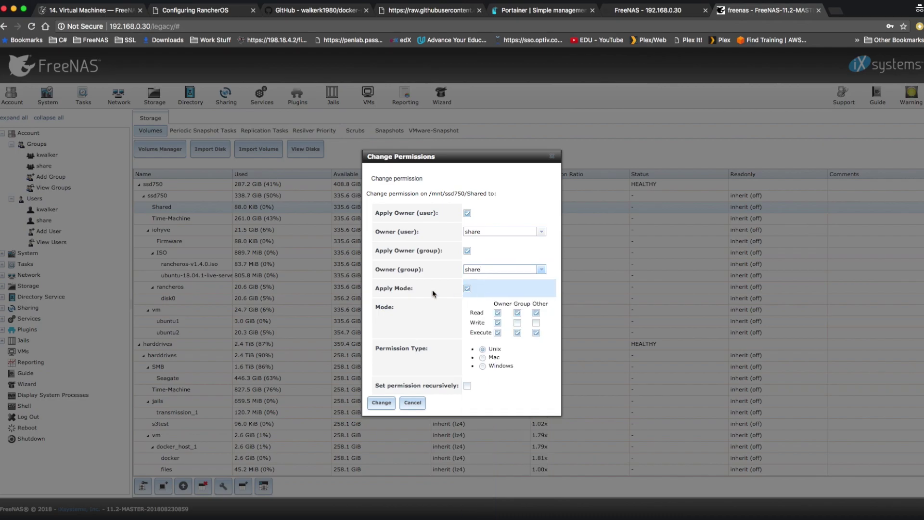
{"action": "left_click", "coordinate": [467, 386]}
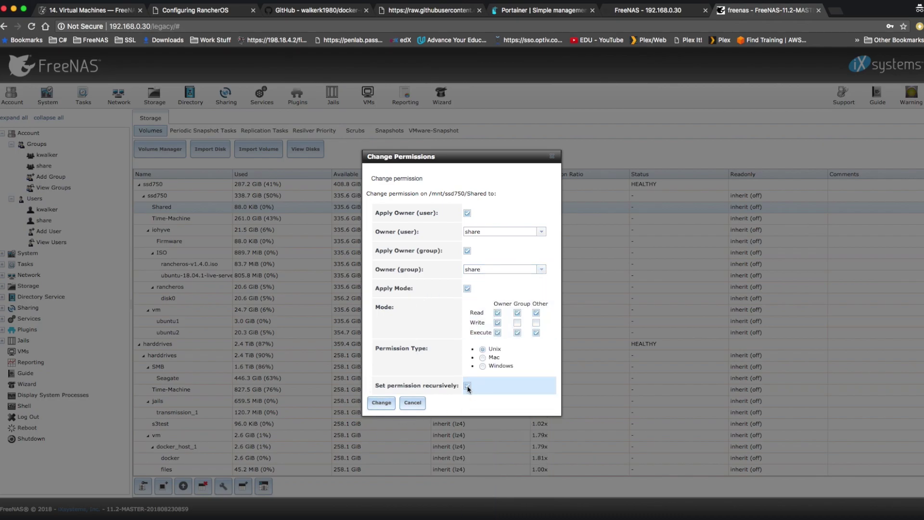
{"action": "left_click", "coordinate": [381, 403]}
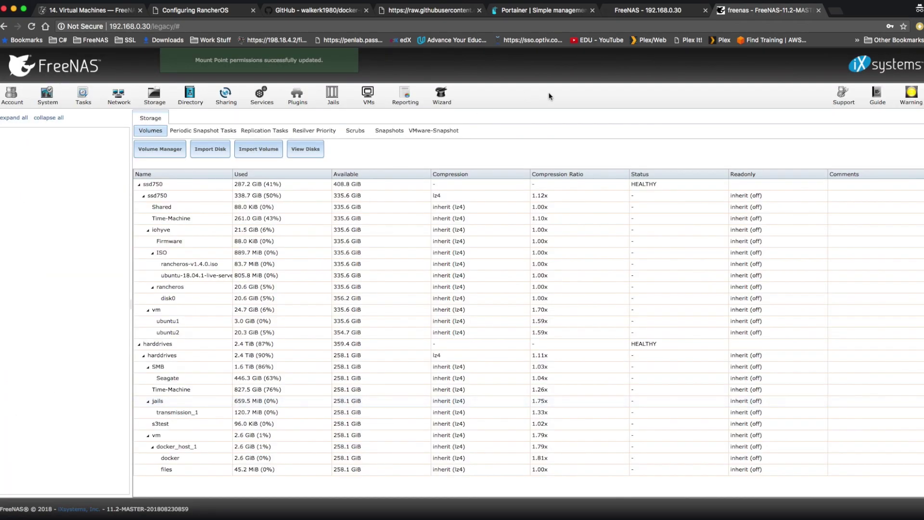
{"action": "left_click", "coordinate": [269, 100]}
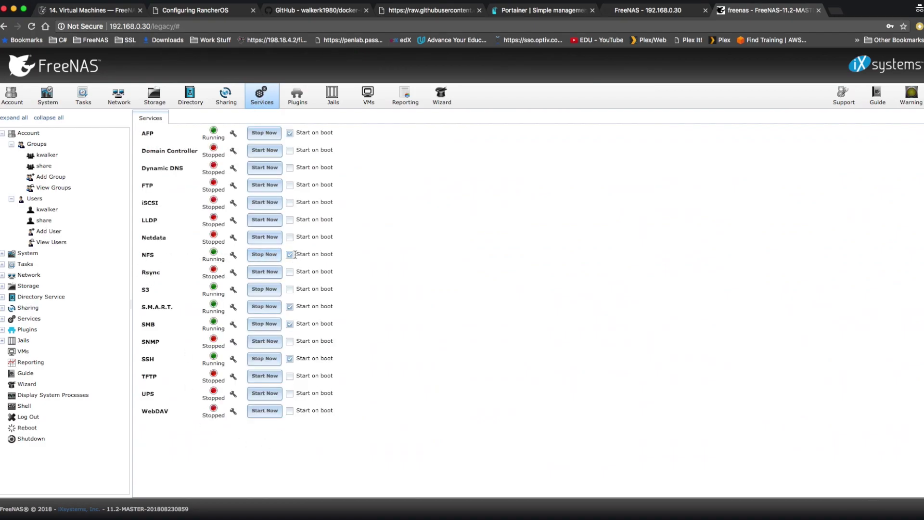
Review the NFS service settings (4 servers, NFSv4 enabled) and save them
{"action": "left_click", "coordinate": [233, 256]}
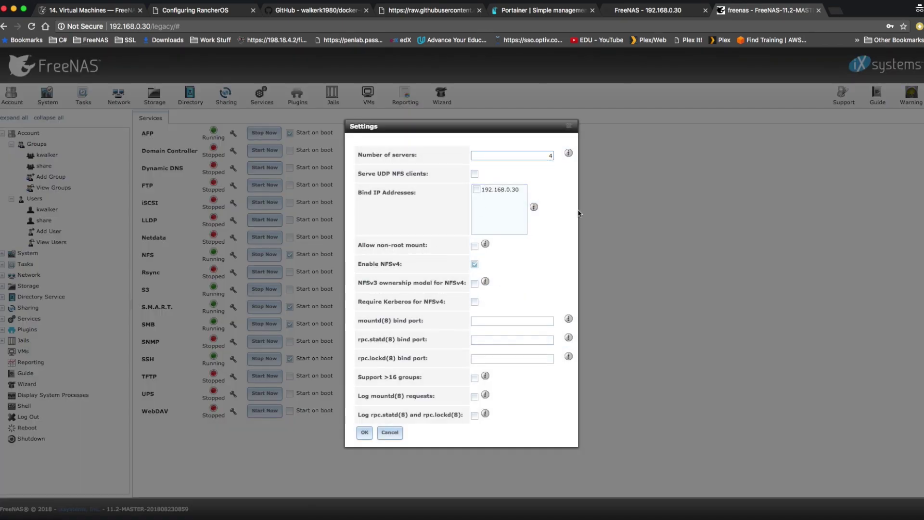
{"action": "left_click", "coordinate": [473, 262]}
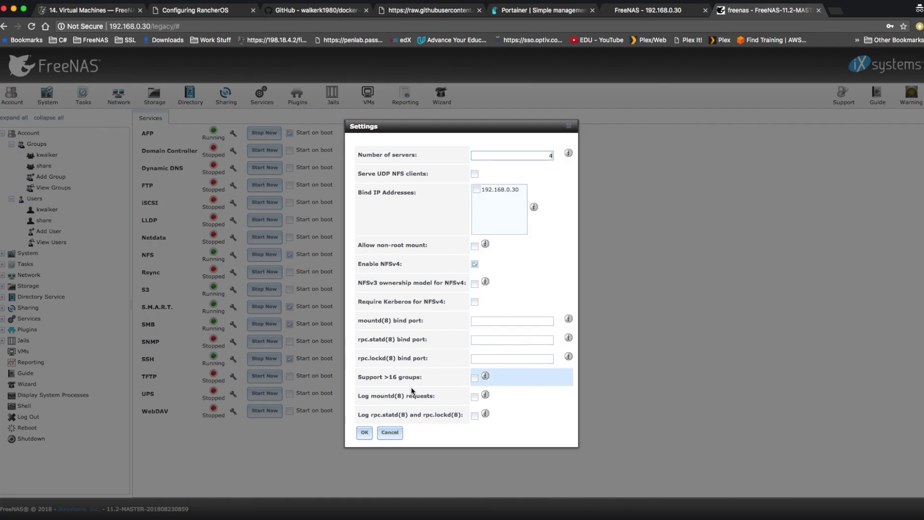
{"action": "left_click", "coordinate": [365, 433]}
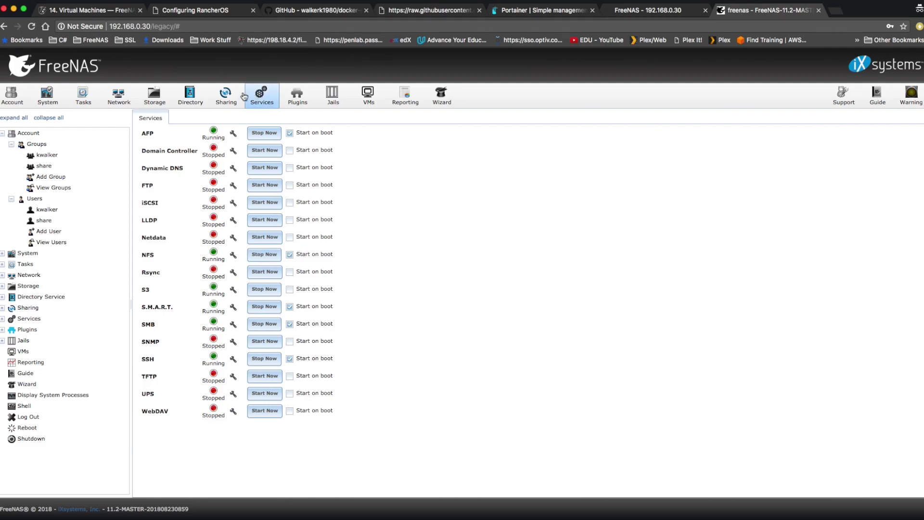
Start a new Unix (NFS) share in Advanced Mode with path /mnt/ssd750/Shared
{"action": "left_click", "coordinate": [226, 97]}
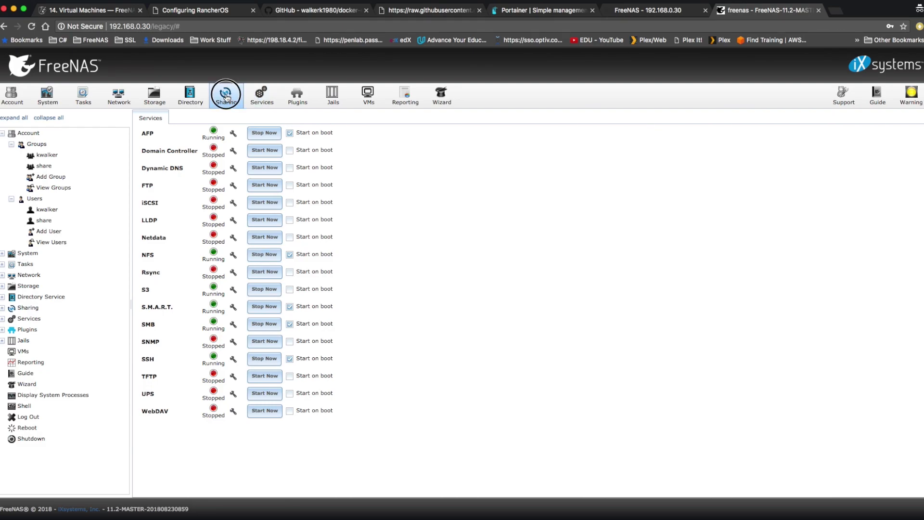
{"action": "left_click", "coordinate": [198, 132]}
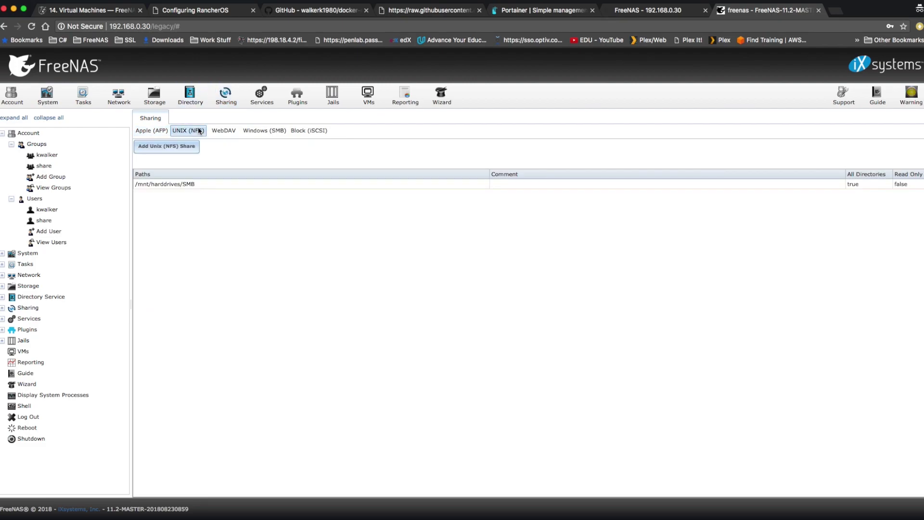
{"action": "left_click", "coordinate": [181, 148]}
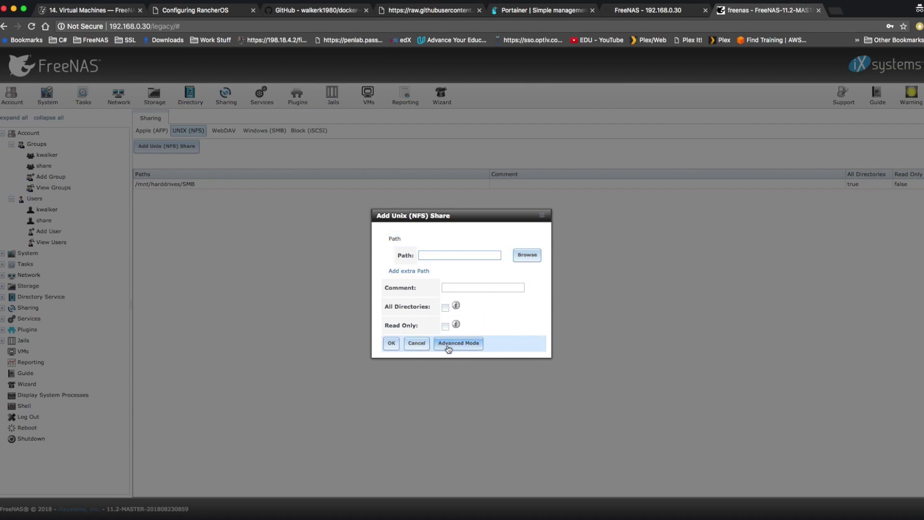
{"action": "left_click", "coordinate": [456, 347]}
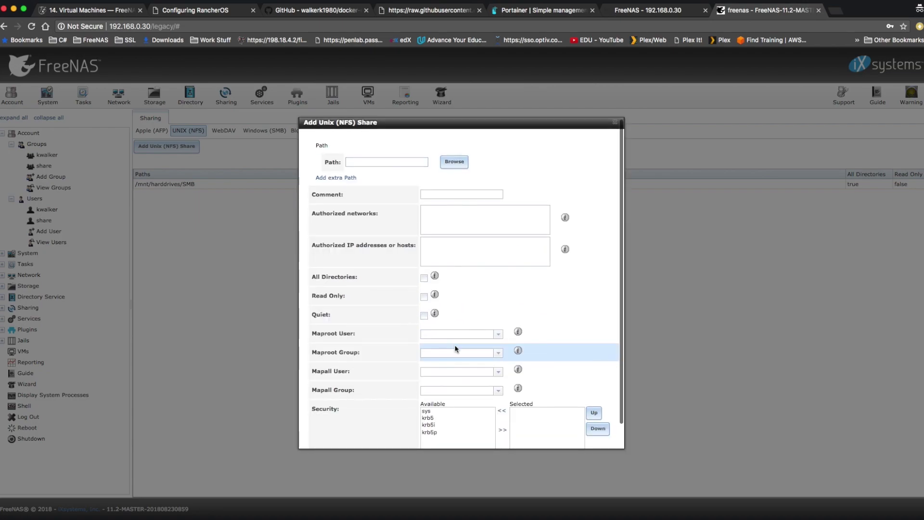
{"action": "left_click", "coordinate": [454, 161]}
{"action": "left_click", "coordinate": [358, 187]}
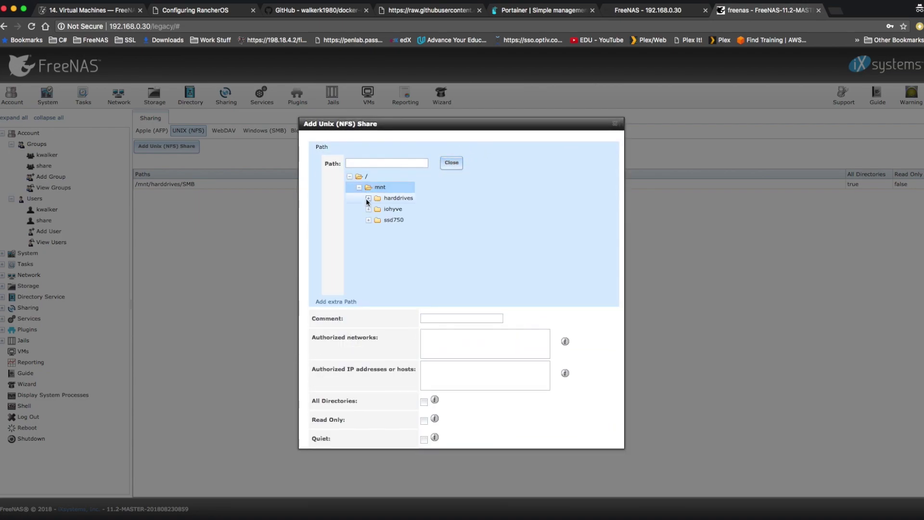
{"action": "left_click", "coordinate": [368, 220]}
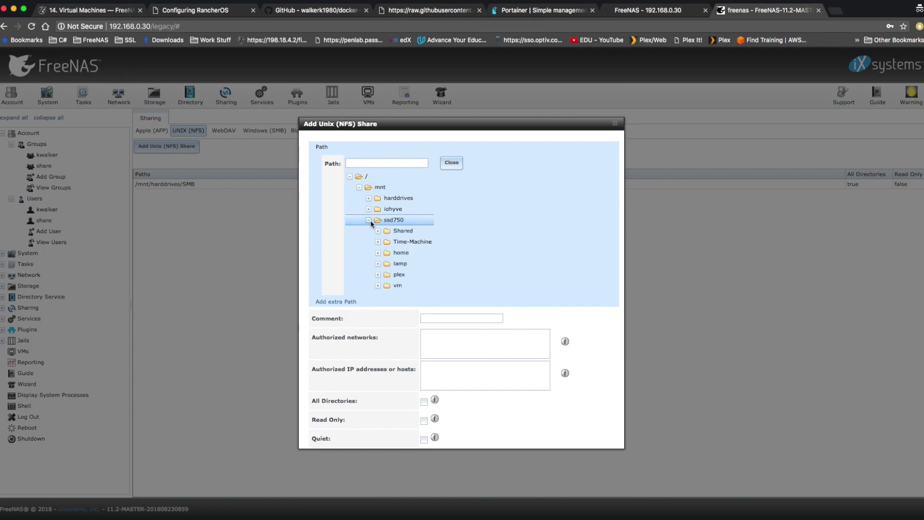
{"action": "left_click", "coordinate": [404, 231]}
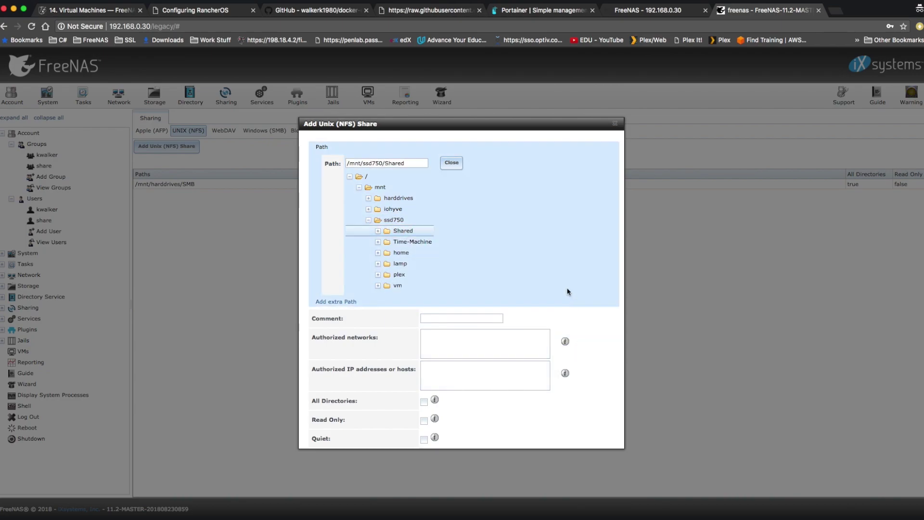
Enable All Directories on the NFS share and begin choosing the Maproot user
{"action": "scroll", "coordinate": [425, 237], "scroll_direction": "down", "scroll_amount": 5}
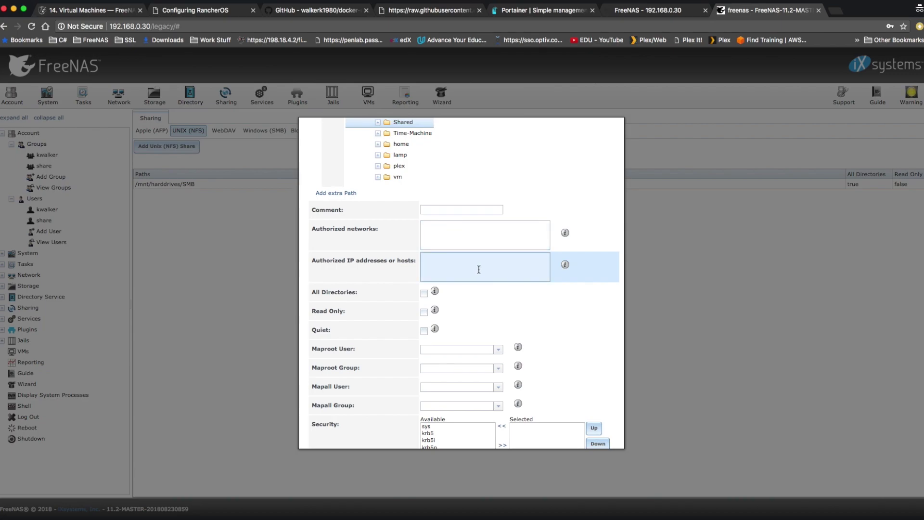
{"action": "scroll", "coordinate": [479, 270], "scroll_direction": "down", "scroll_amount": 2}
{"action": "scroll", "coordinate": [481, 270], "scroll_direction": "up", "scroll_amount": 2}
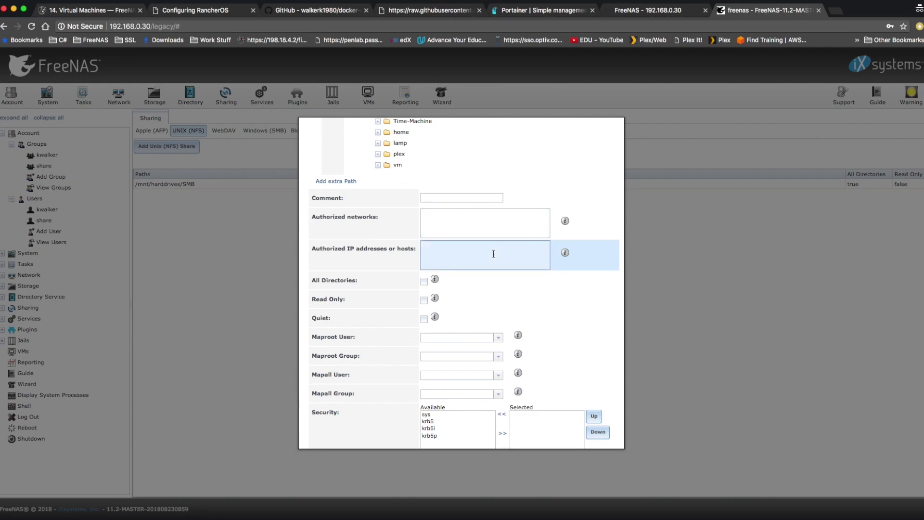
{"action": "scroll", "coordinate": [494, 254], "scroll_direction": "down", "scroll_amount": 2}
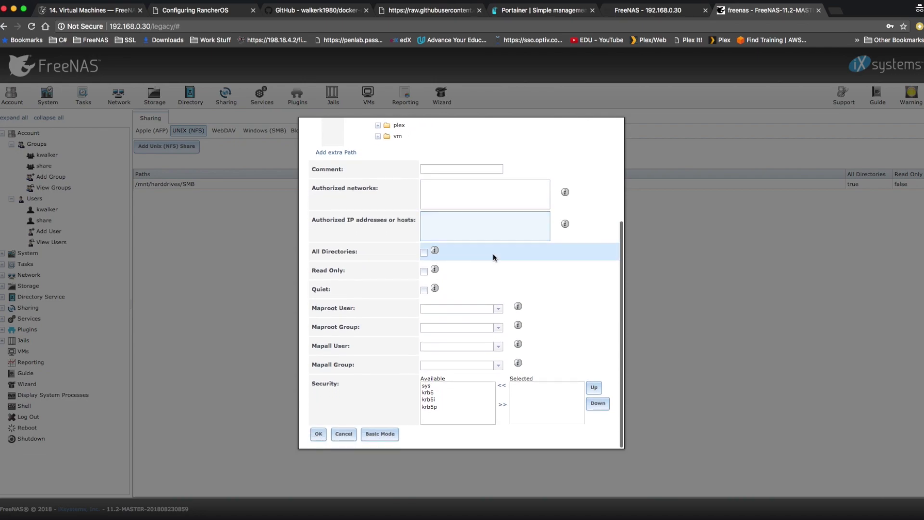
{"action": "left_click", "coordinate": [424, 253]}
{"action": "mouse_move", "coordinate": [438, 254]}
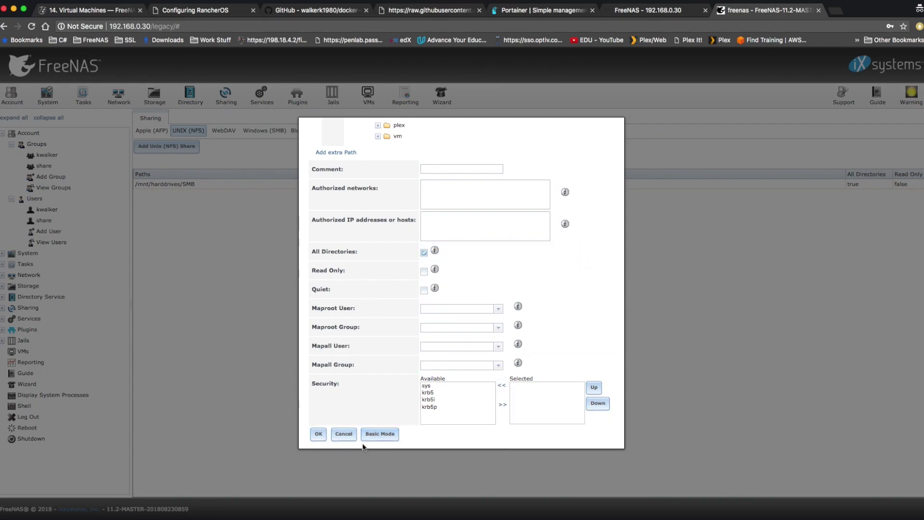
{"action": "left_click", "coordinate": [498, 309]}
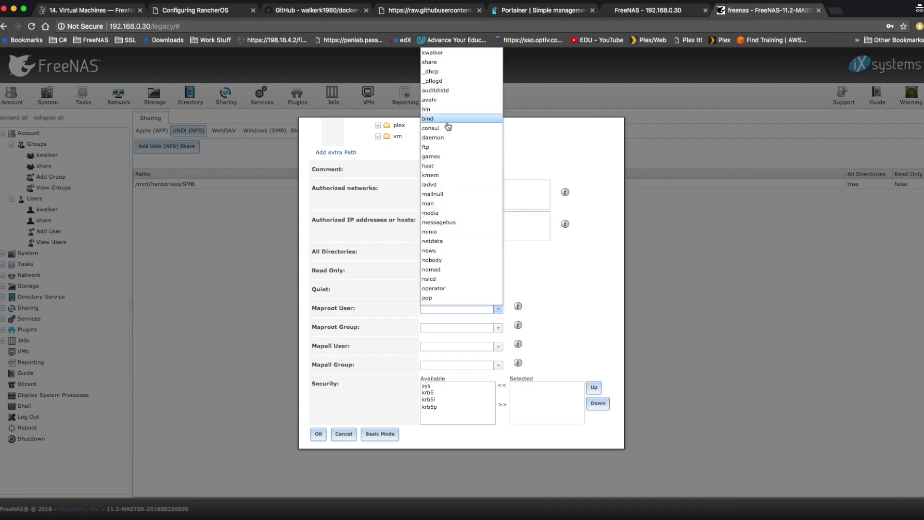
Map root to user root and group wheel, then save the NFS share
{"action": "type", "text": "r"}
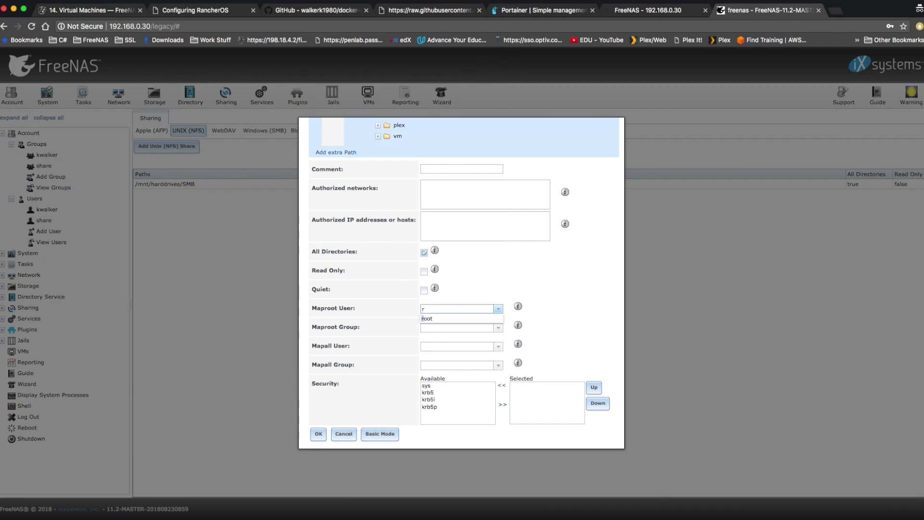
{"action": "type", "text": "oot"}
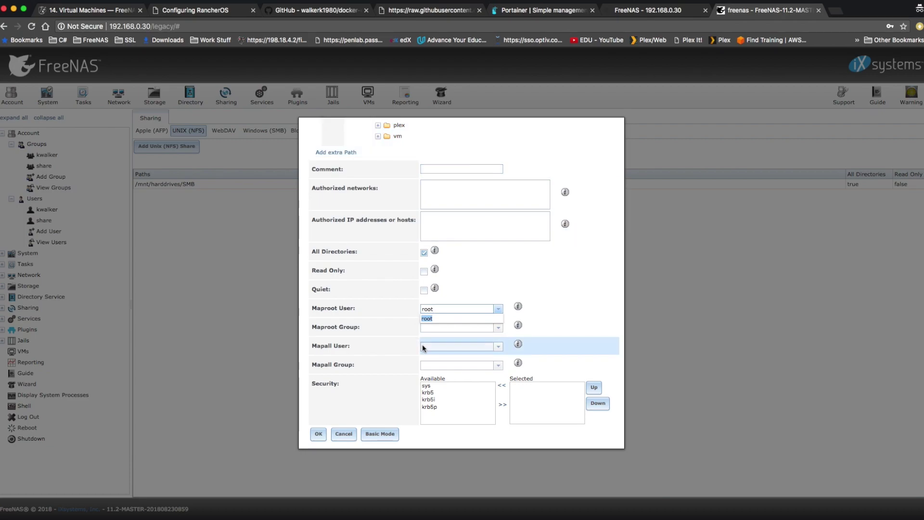
{"action": "left_click", "coordinate": [438, 327]}
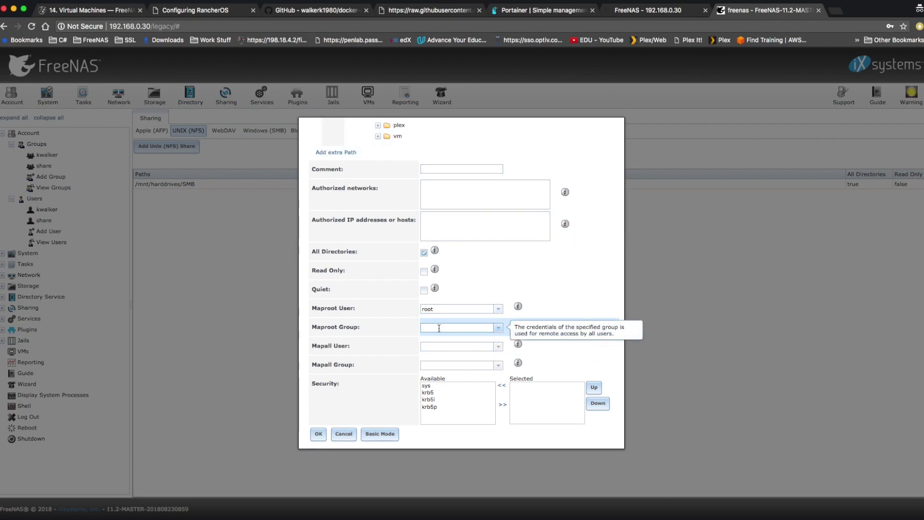
{"action": "type", "text": "wheel"}
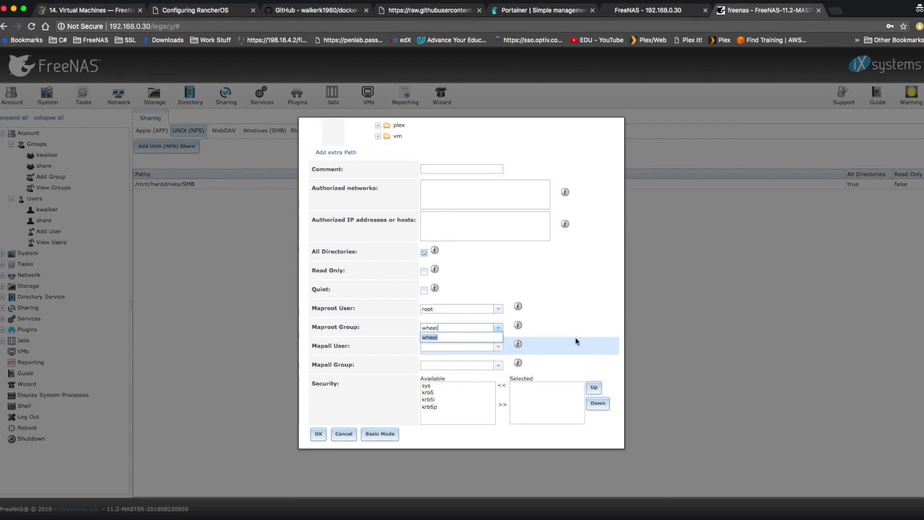
{"action": "left_click", "coordinate": [445, 337]}
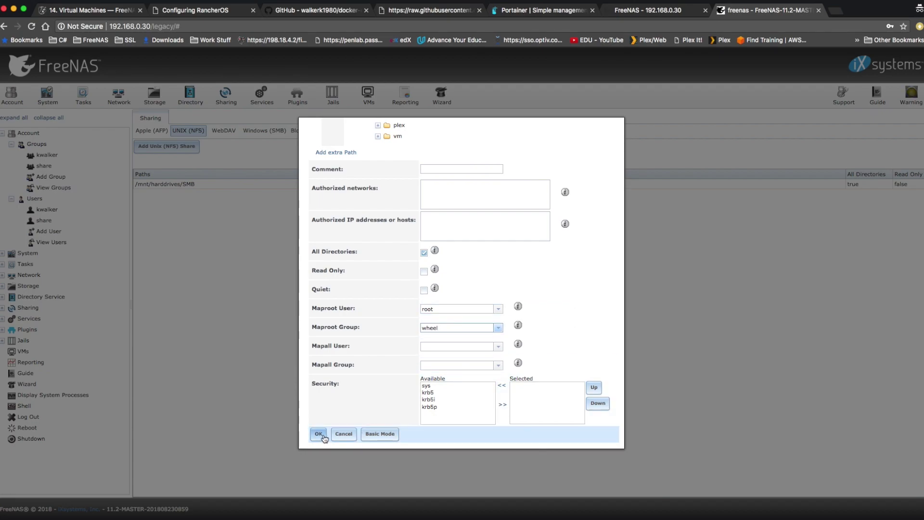
{"action": "left_click", "coordinate": [311, 435]}
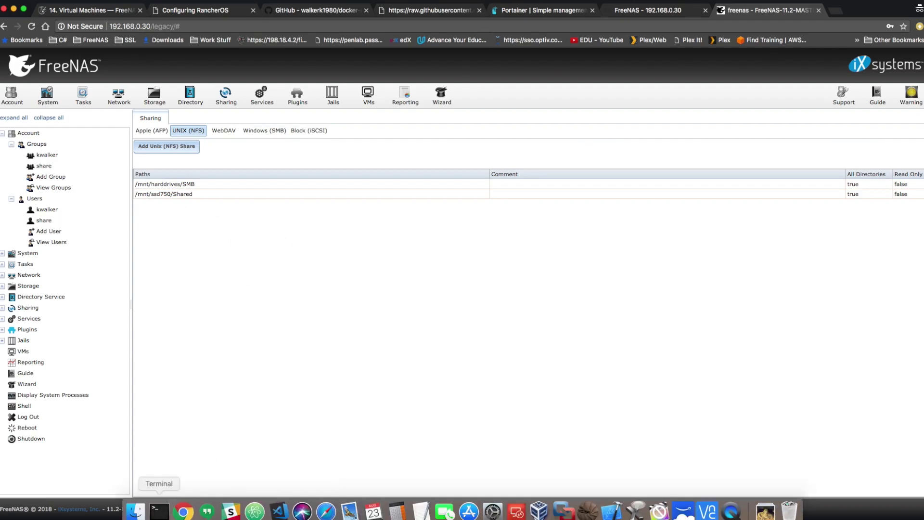
{"action": "left_click", "coordinate": [243, 356]}
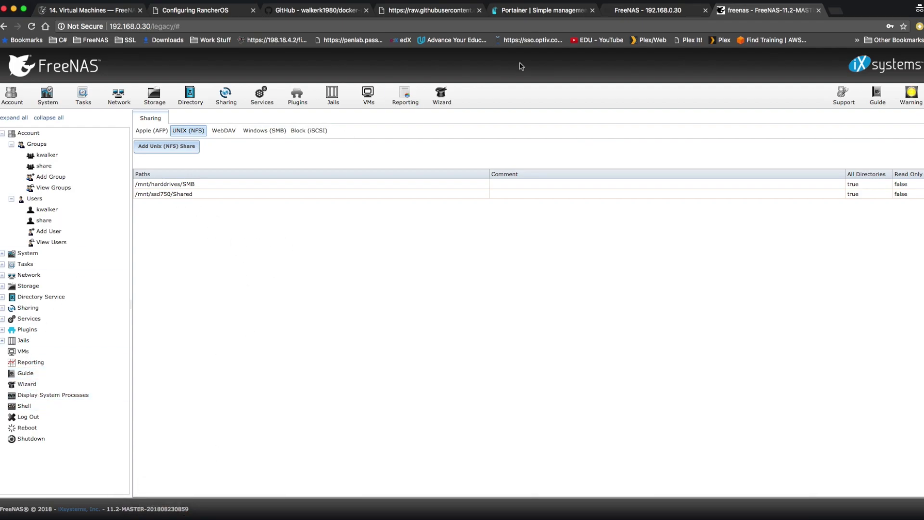
{"action": "left_click", "coordinate": [625, 10]}
{"action": "left_click", "coordinate": [48, 439]}
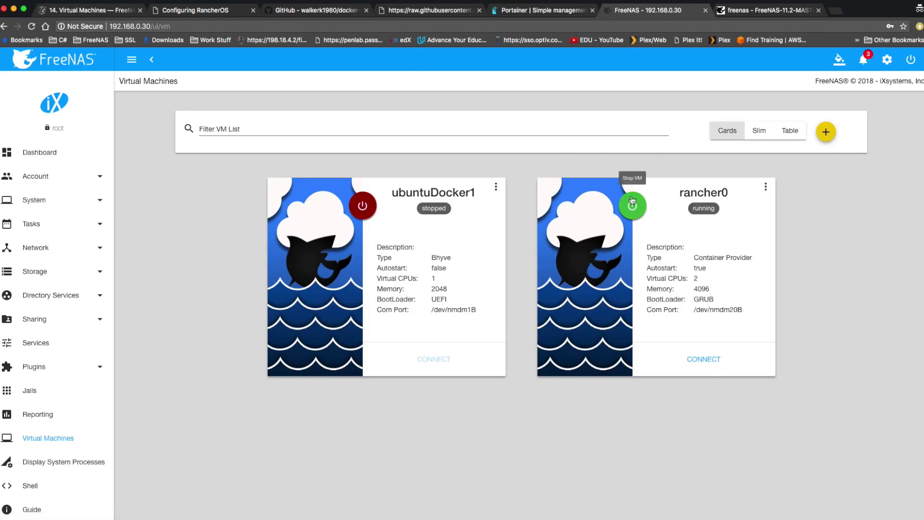
{"action": "left_click", "coordinate": [693, 360]}
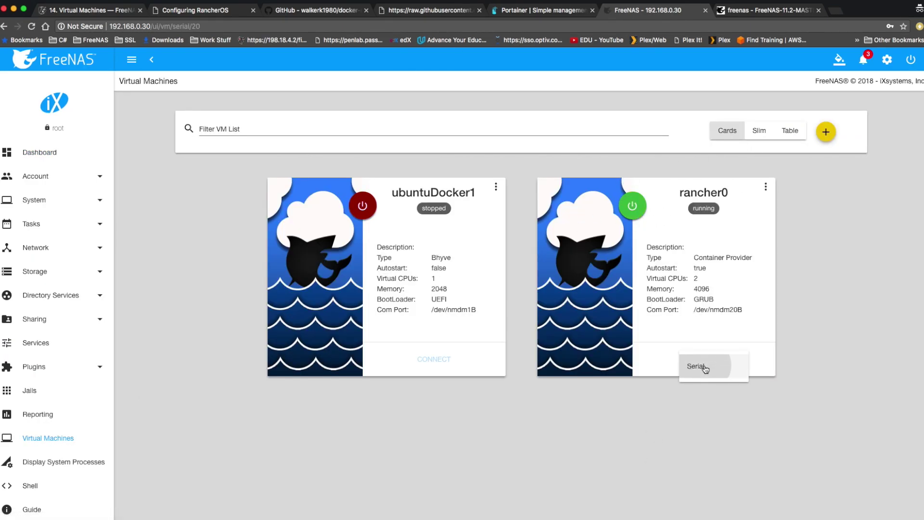
{"action": "left_click", "coordinate": [703, 366]}
{"action": "left_click", "coordinate": [159, 505]}
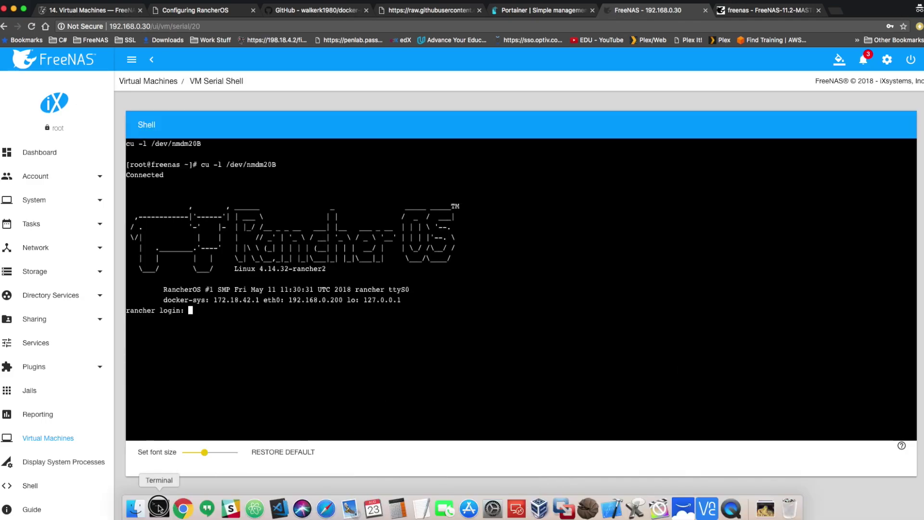
{"action": "type", "text": "ssh rancher@192.168.0.200"}
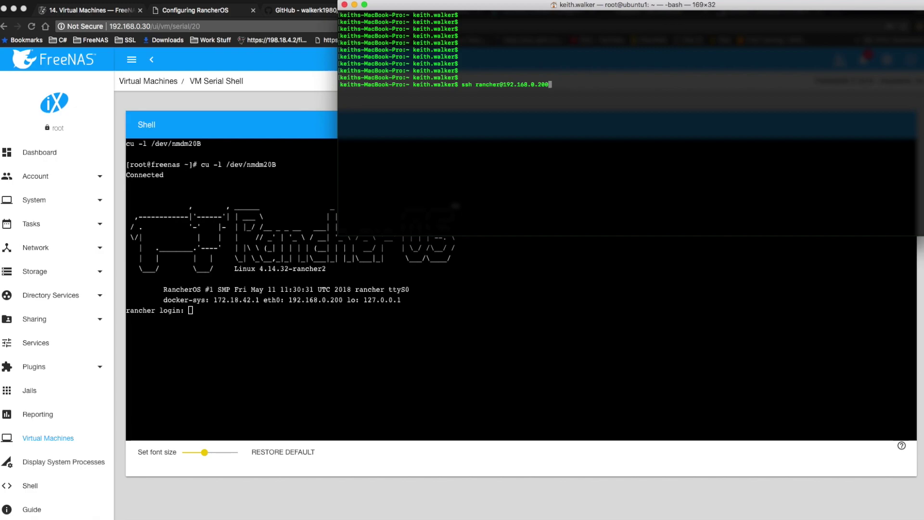
{"action": "key", "text": "Return"}
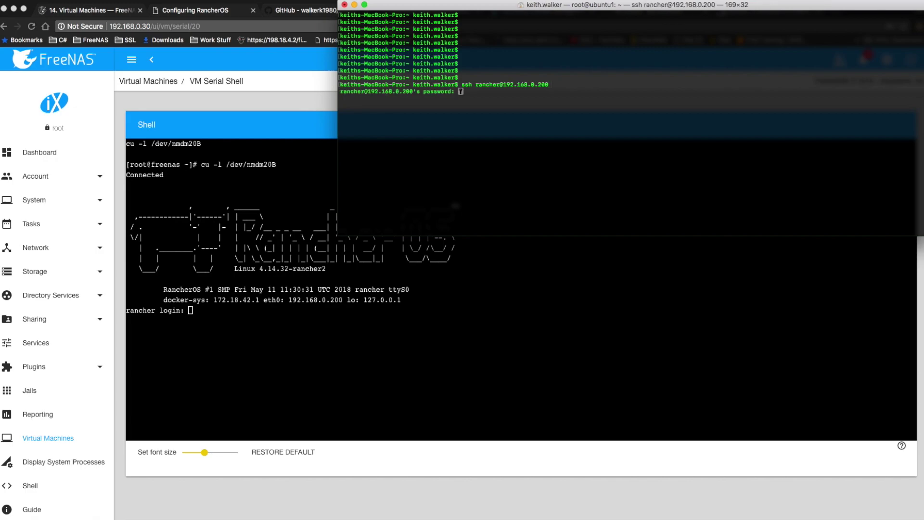
{"action": "key", "text": "Return"}
{"action": "type", "text": "sudo su -"}
{"action": "key", "text": "Return"}
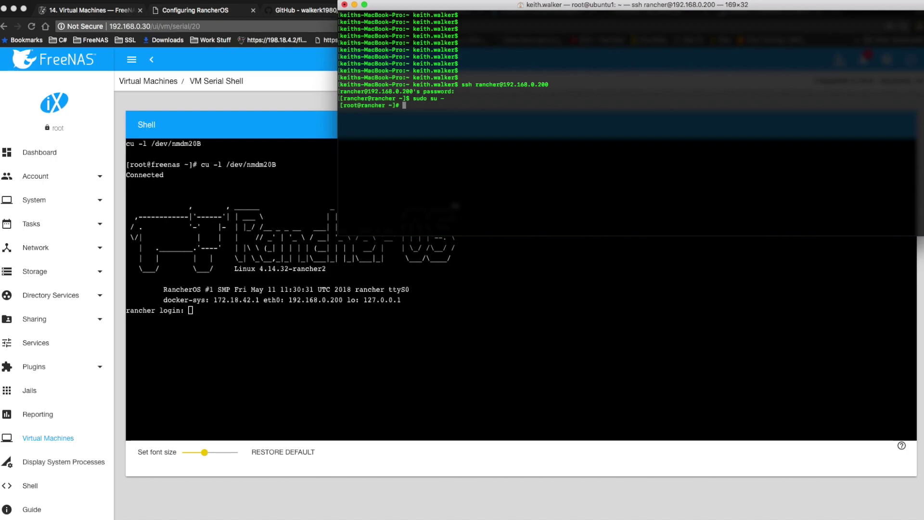
{"action": "type", "text": "cd /var/lib/rancher/conf/cloud-config."}
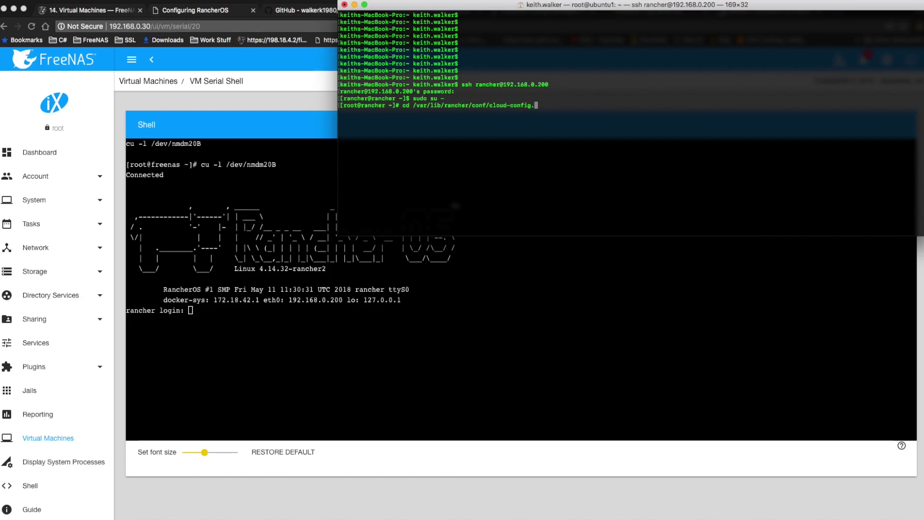
{"action": "type", "text": "d/"}
{"action": "key", "text": "Return"}
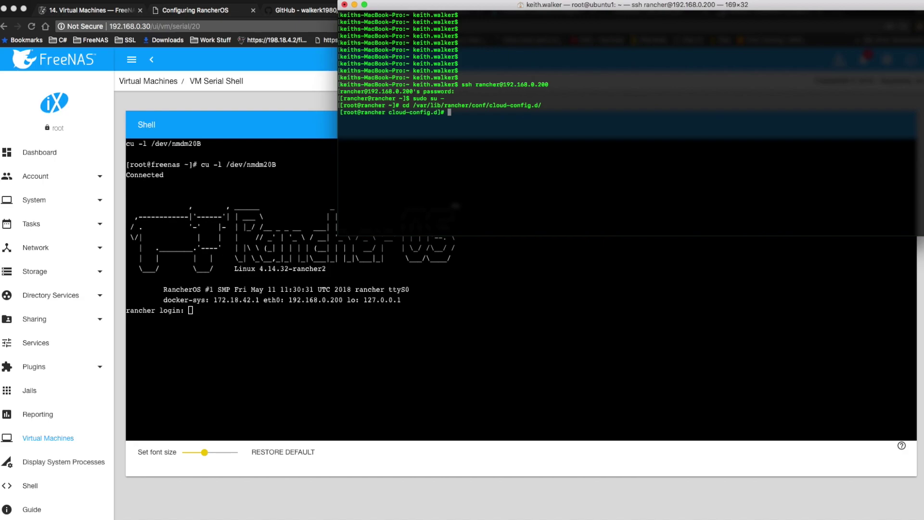
{"action": "type", "text": "ls"}
{"action": "key", "text": "Return"}
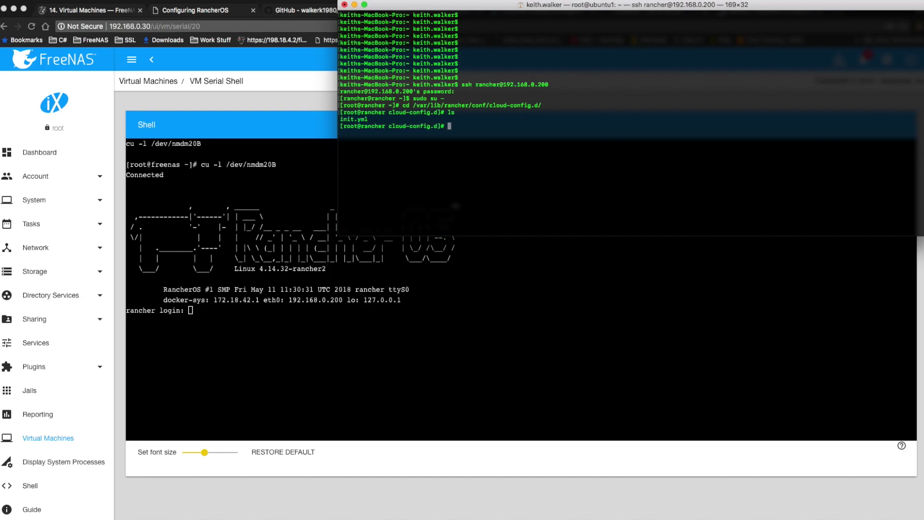
Copy the raw rancheros-cloud-config.yml URL from the GitHub project in the browser
{"action": "left_click", "coordinate": [297, 10]}
{"action": "left_click", "coordinate": [410, 12]}
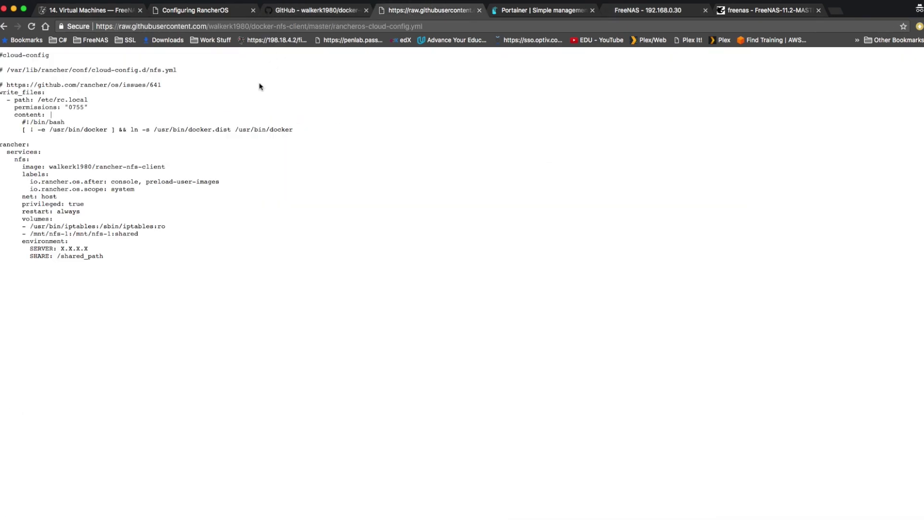
{"action": "left_click", "coordinate": [195, 27]}
{"action": "right_click", "coordinate": [205, 27]}
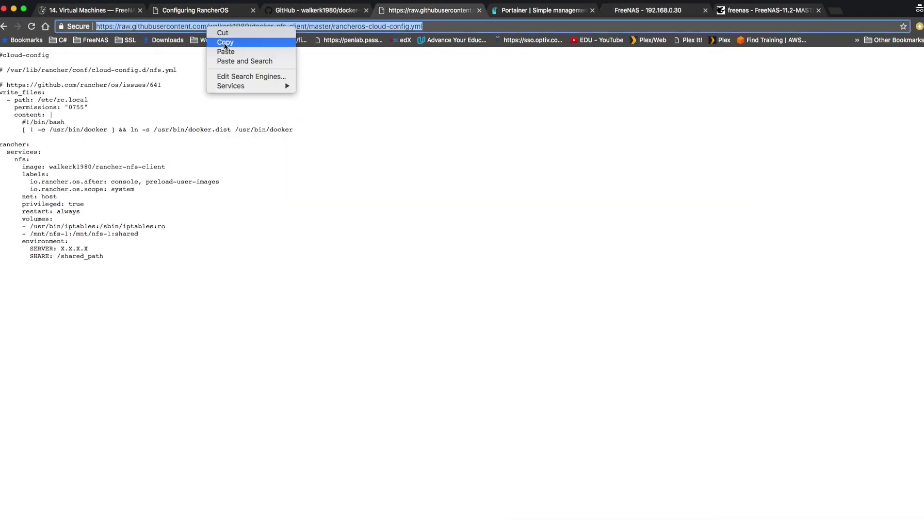
{"action": "left_click", "coordinate": [224, 42]}
{"action": "mouse_move", "coordinate": [250, 515]}
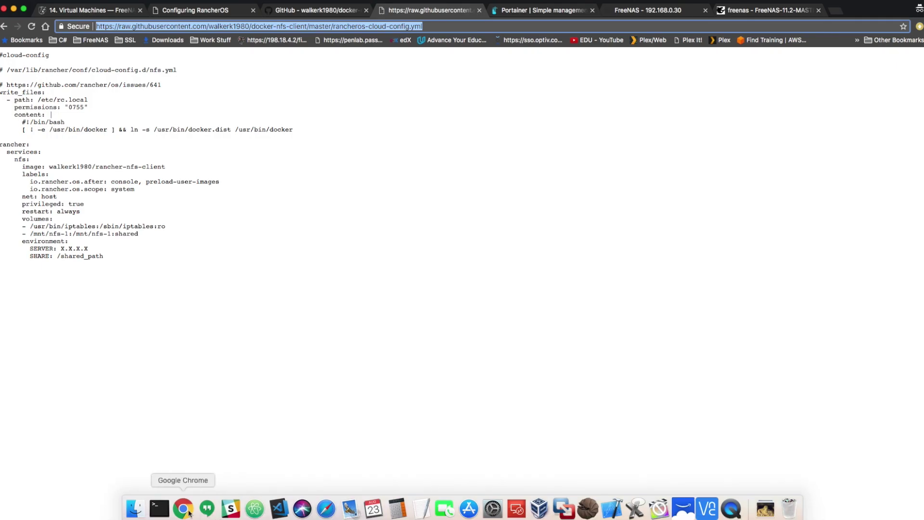
{"action": "left_click", "coordinate": [158, 511]}
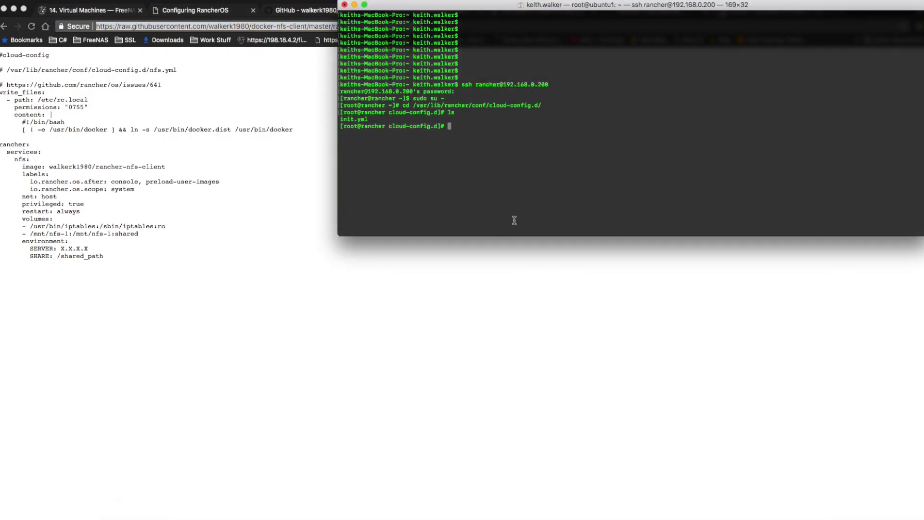
Download rancheros-cloud-config.yml into cloud-config.d with wget using the copied raw URL
{"action": "type", "text": "wget"}
{"action": "key", "text": "super+v"}
{"action": "key", "text": "Return"}
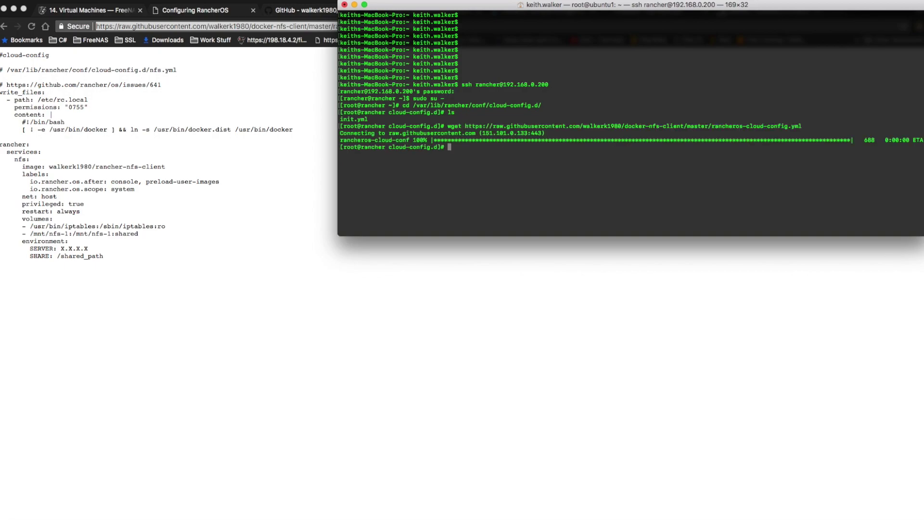
{"action": "type", "text": "vi r"}
{"action": "key", "text": "Tab"}
In vi, change the SERVER value in rancheros-cloud-config.yml to 192.168.0.30
{"action": "key", "text": "Return"}
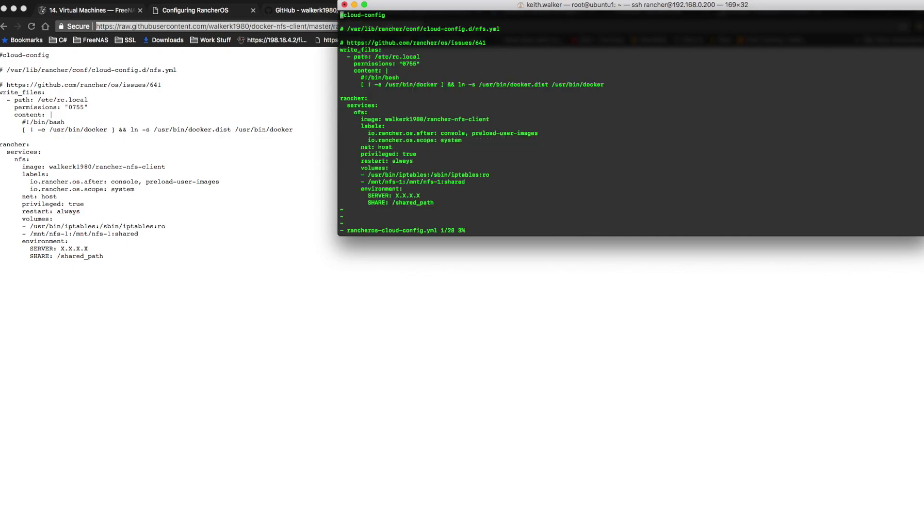
{"action": "key", "text": "Down"}
{"action": "key", "text": "Down"}
{"action": "key", "text": "Down"}
{"action": "key", "text": "Down"}
{"action": "key", "text": "Down"}
{"action": "key", "text": "Down"}
{"action": "key", "text": "Down"}
{"action": "key", "text": "Down"}
{"action": "key", "text": "Down"}
{"action": "key", "text": "Down"}
{"action": "key", "text": "Down"}
{"action": "key", "text": "Down"}
{"action": "key", "text": "Down"}
{"action": "key", "text": "Down"}
{"action": "key", "text": "Down"}
{"action": "key", "text": "Down"}
{"action": "key", "text": "Down"}
{"action": "key", "text": "Down"}
Set SHARE to /mnt/ssd750/Shared and save the file with :wq
{"action": "key", "text": "Down"}
{"action": "key", "text": "Down"}
{"action": "key", "text": "Down"}
{"action": "key", "text": "Down"}
{"action": "key", "text": "Down"}
{"action": "key", "text": "Down"}
{"action": "key", "text": "Down"}
{"action": "key", "text": "Down"}
{"action": "key", "text": "Down"}
{"action": "key", "text": "Up"}
{"action": "key", "text": "Right"}
{"action": "key", "text": "Right"}
{"action": "key", "text": "Right"}
{"action": "key", "text": "Right"}
{"action": "key", "text": "Right"}
{"action": "key", "text": "Right"}
{"action": "key", "text": "Right"}
{"action": "key", "text": "Right"}
{"action": "key", "text": "Right"}
{"action": "key", "text": "Right"}
{"action": "key", "text": "Right"}
{"action": "key", "text": "Right"}
{"action": "key", "text": "Right"}
{"action": "key", "text": "Right"}
{"action": "key", "text": "Right"}
{"action": "key", "text": "Right"}
{"action": "key", "text": "Right"}
{"action": "key", "text": "Right"}
{"action": "key", "text": "Right"}
{"action": "key", "text": "Right"}
{"action": "key", "text": "Right"}
{"action": "key", "text": "Right"}
{"action": "key", "text": "Right"}
{"action": "key", "text": "BackSpace"}
{"action": "key", "text": "BackSpace"}
{"action": "key", "text": "BackSpace"}
{"action": "key", "text": "BackSpace"}
{"action": "key", "text": "BackSpace"}
{"action": "key", "text": "BackSpace"}
{"action": "key", "text": "BackSpace"}
{"action": "type", "text": "192.168.0.3"}
{"action": "key", "text": "Down"}
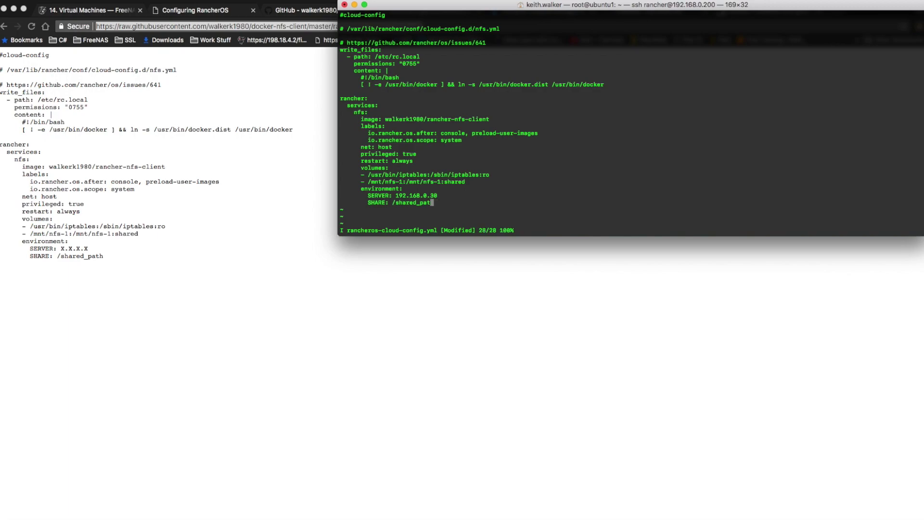
{"action": "key", "text": "BackSpace"}
{"action": "key", "text": "BackSpace"}
{"action": "key", "text": "BackSpace"}
{"action": "key", "text": "BackSpace"}
{"action": "key", "text": "BackSpace"}
{"action": "key", "text": "BackSpace"}
{"action": "key", "text": "BackSpace"}
{"action": "key", "text": "BackSpace"}
{"action": "key", "text": "BackSpace"}
{"action": "key", "text": "BackSpace"}
{"action": "type", "text": "mnt/m"}
{"action": "type", "text": "sd750/Shared"}
{"action": "key", "text": "Escape"}
{"action": "key", "text": "shift+semicolon"}
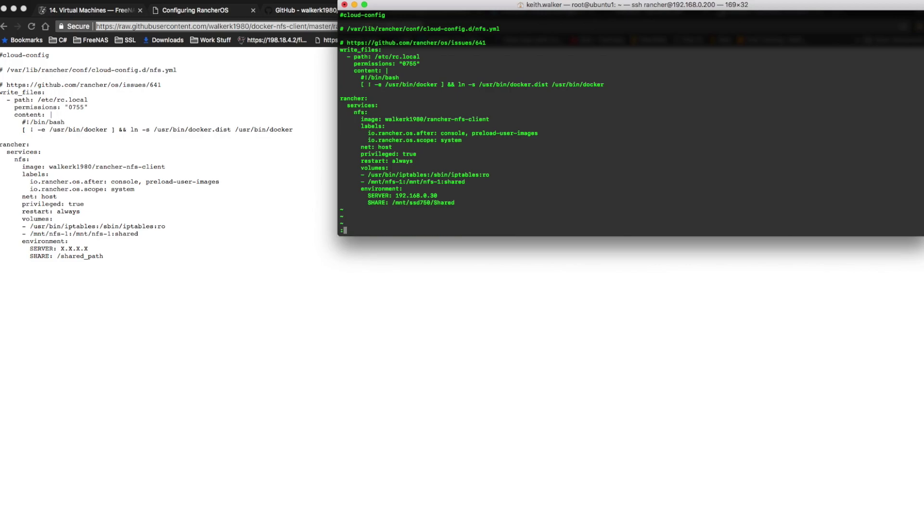
{"action": "type", "text": "wq"}
{"action": "key", "text": "Return"}
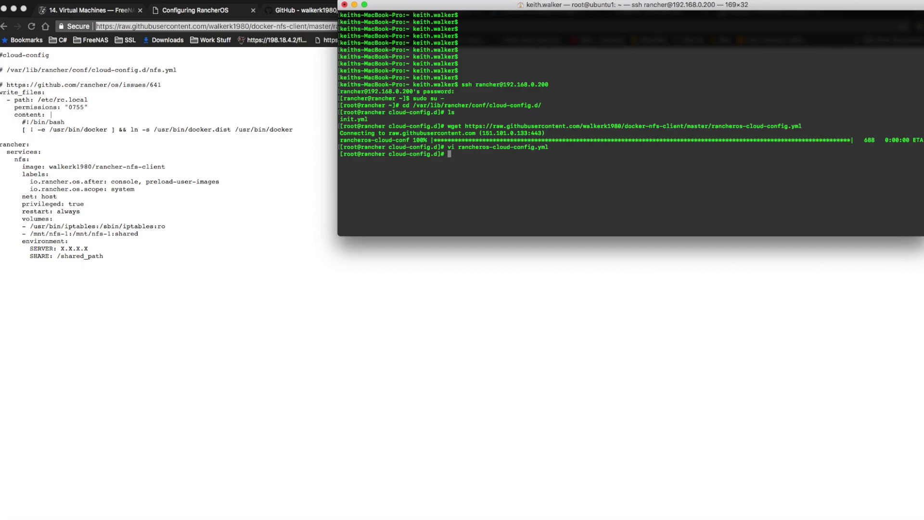
Reboot the rancher host and bring the browser back to the front
{"action": "type", "text": "reboot"}
{"action": "key", "text": "Return"}
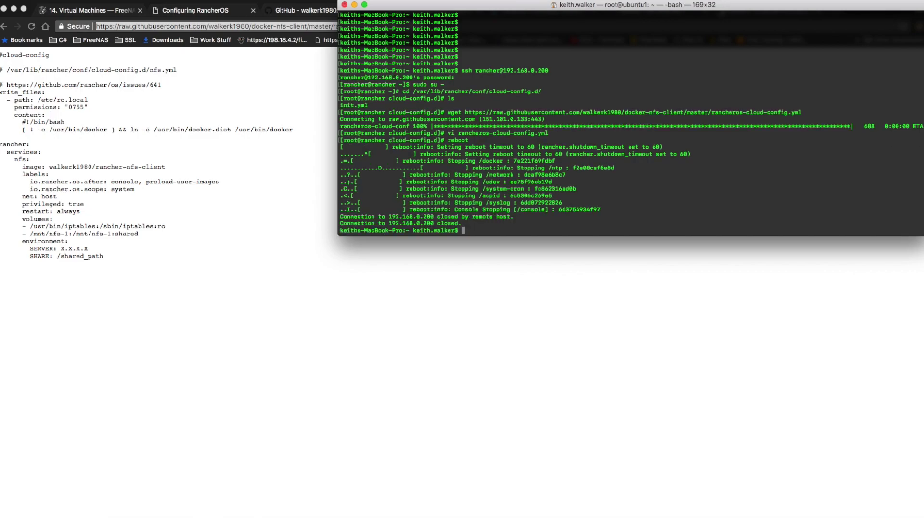
{"action": "key", "text": "super+Tab"}
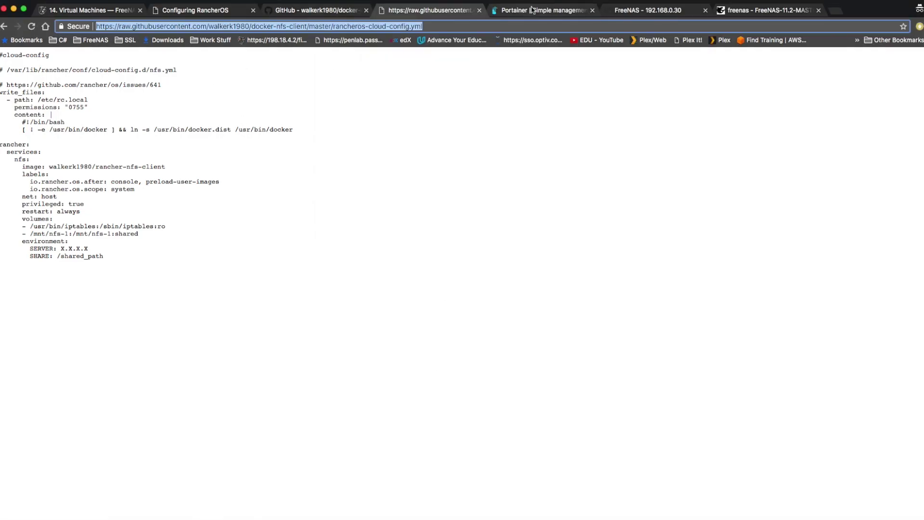
Start the rancher0 virtual machine from FreeNAS's Virtual Machines list
{"action": "left_click", "coordinate": [653, 12]}
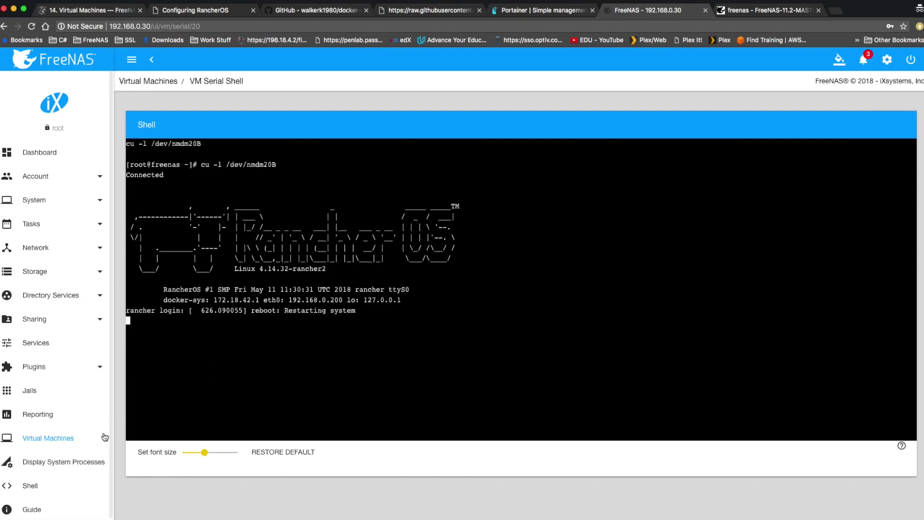
{"action": "left_click", "coordinate": [57, 440]}
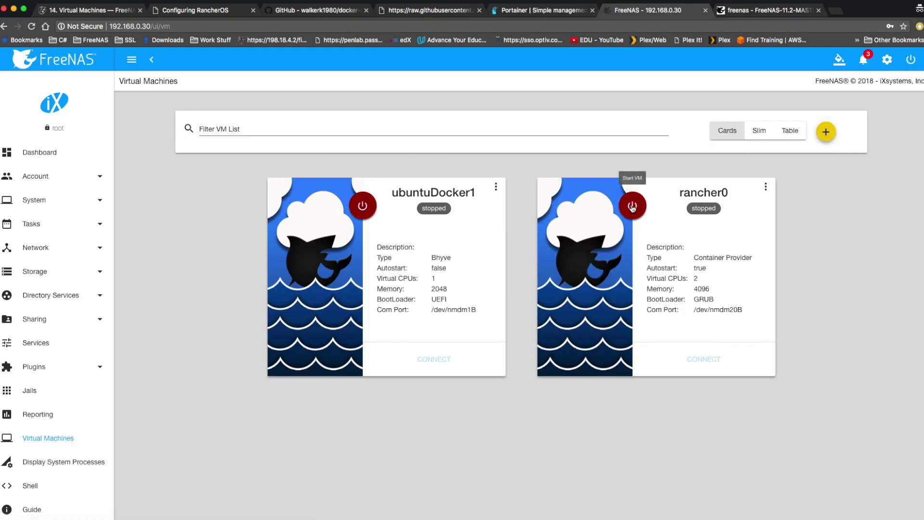
{"action": "left_click", "coordinate": [632, 206]}
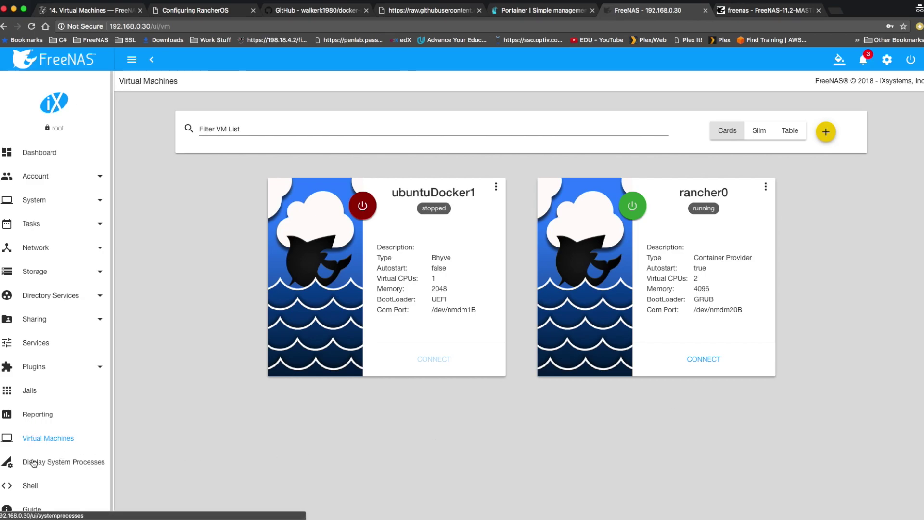
In the FreeNAS shell, create an empty test.txt in /mnt/ssd750/Shared, then return to Virtual Machines
{"action": "left_click", "coordinate": [29, 485]}
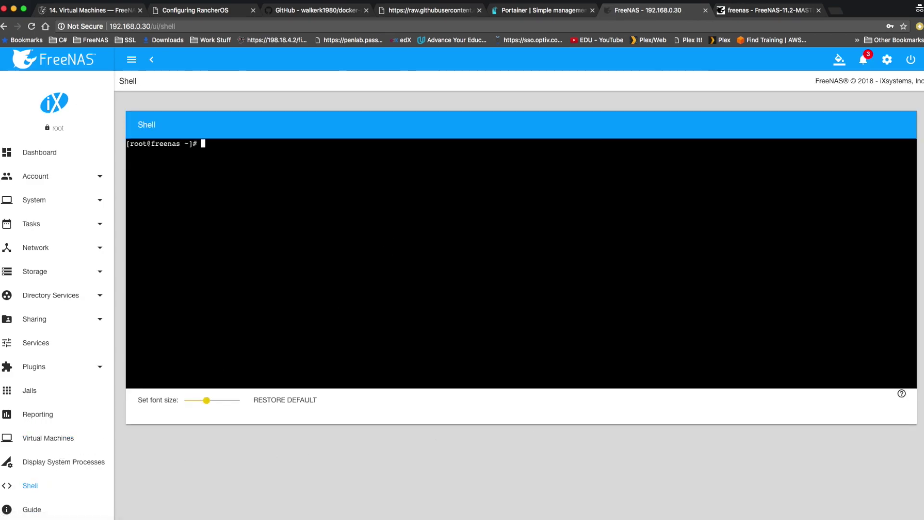
{"action": "type", "text": "cd /mnt/"}
{"action": "type", "text": "s"}
{"action": "type", "text": "s"}
{"action": "key", "text": "Tab"}
{"action": "type", "text": "Sh"}
{"action": "key", "text": "Tab"}
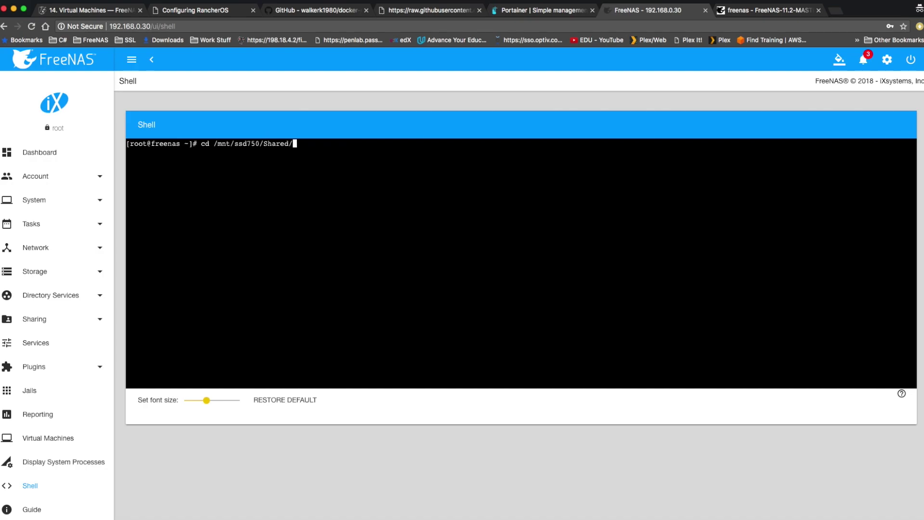
{"action": "key", "text": "Return"}
{"action": "type", "text": "touch test"}
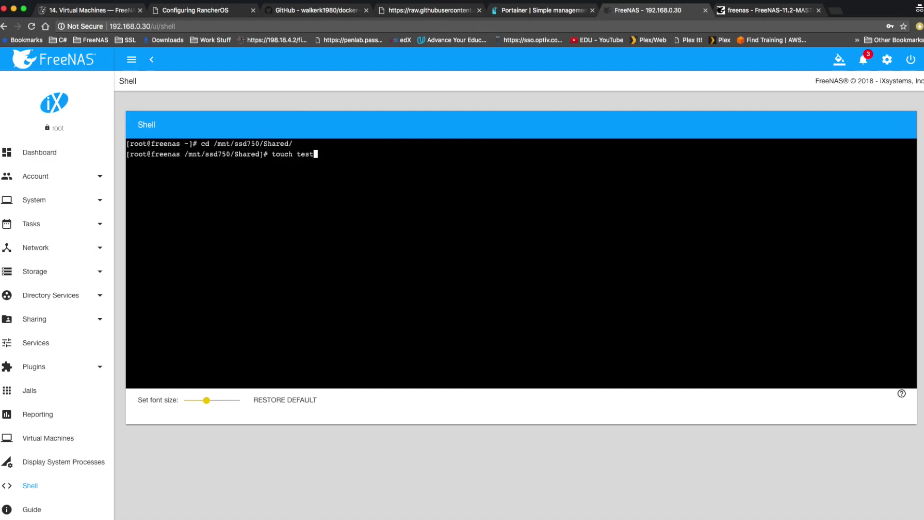
{"action": "type", "text": ".txt"}
{"action": "key", "text": "Return"}
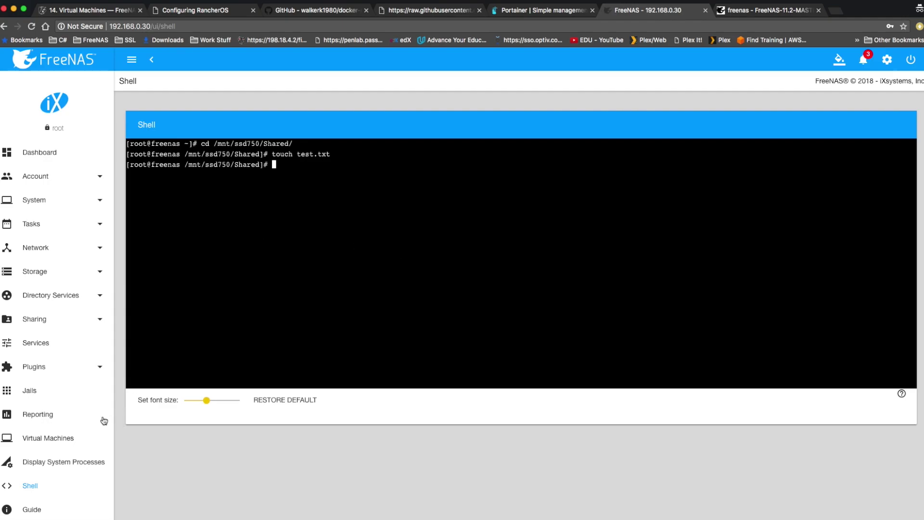
{"action": "left_click", "coordinate": [49, 438]}
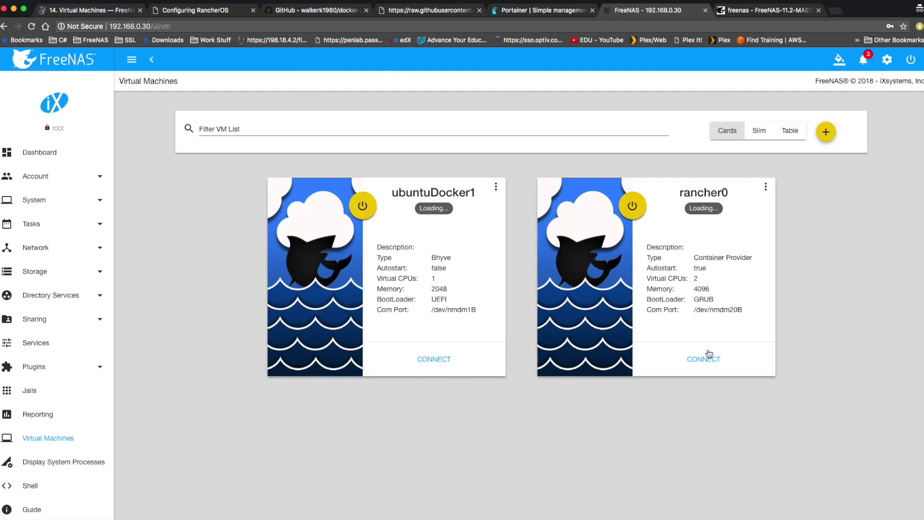
{"action": "left_click", "coordinate": [706, 357]}
Open rancher0's serial console, then rerun the ssh command to 192.168.0.200 in Terminal
{"action": "left_click", "coordinate": [704, 371]}
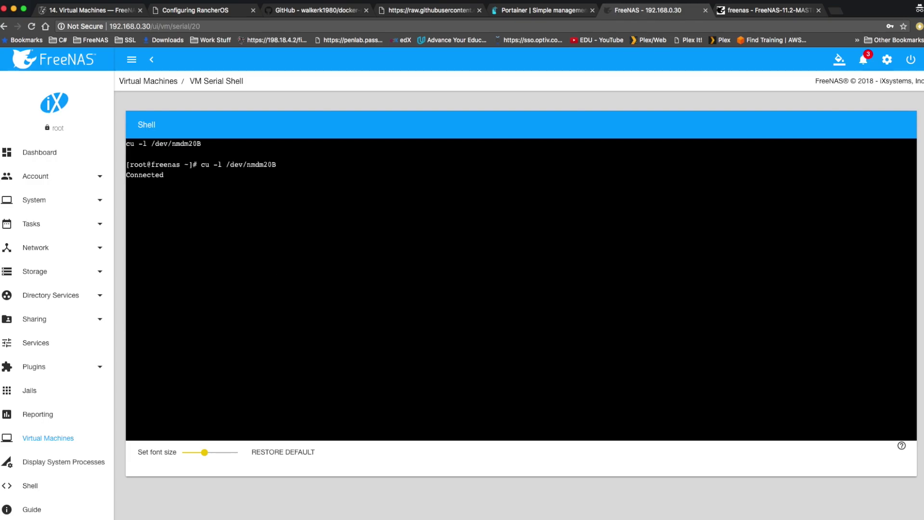
{"action": "left_click", "coordinate": [159, 511]}
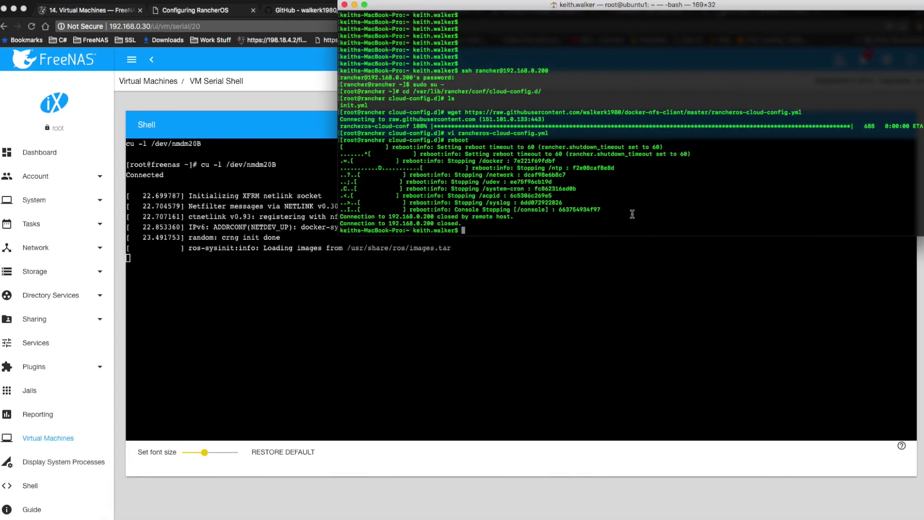
{"action": "key", "text": "Up"}
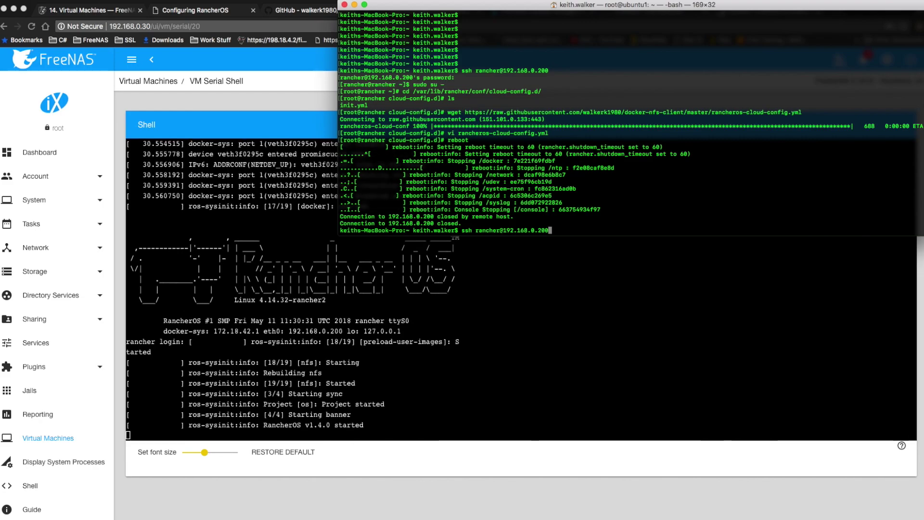
{"action": "key", "text": "Return"}
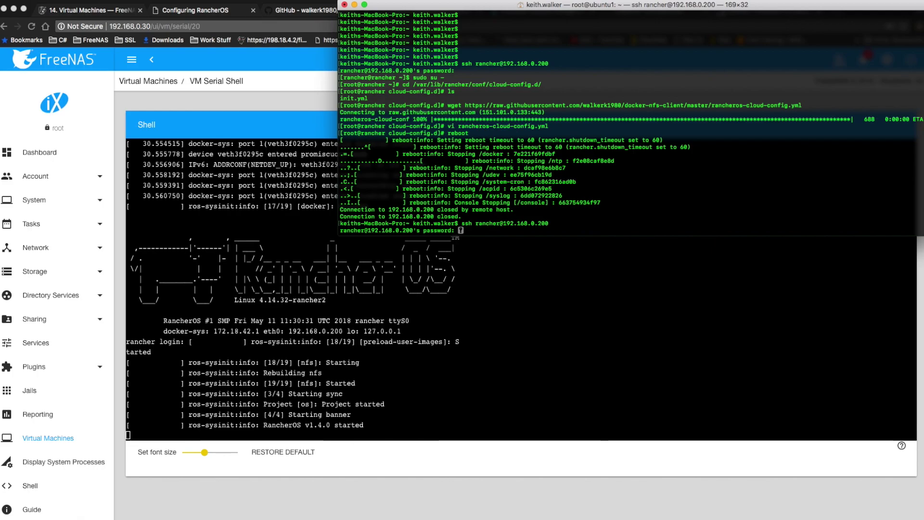
Log in, become root with sudo su, and list the /mnt/nfs-1 NFS mount
{"action": "key", "text": "Return"}
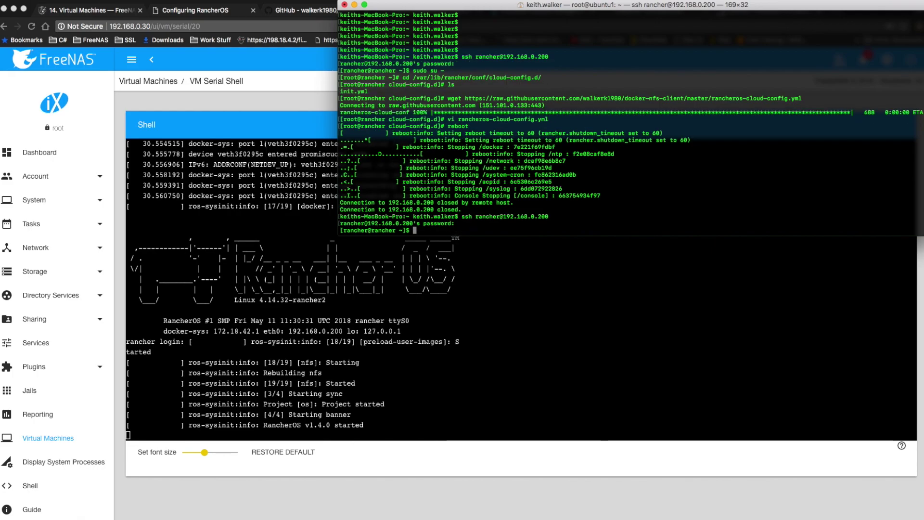
{"action": "type", "text": "sudo u"}
{"action": "key", "text": "Return"}
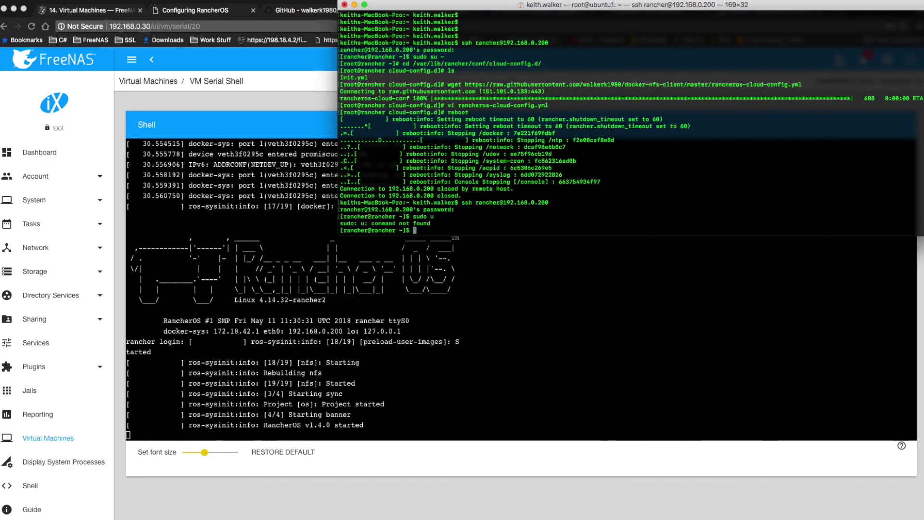
{"action": "type", "text": "sudo su"}
{"action": "key", "text": "Return"}
{"action": "type", "text": "cd "}
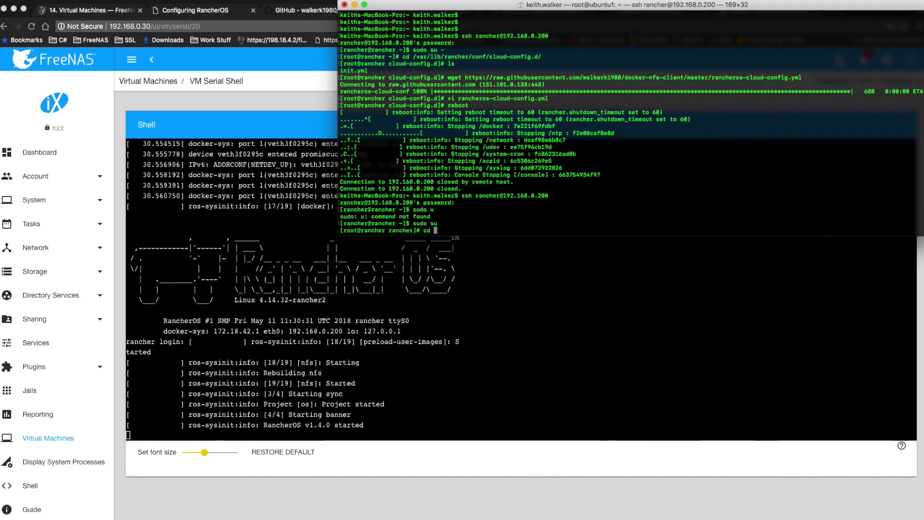
{"action": "type", "text": "/mnt/nfs-1/"}
{"action": "key", "text": "Return"}
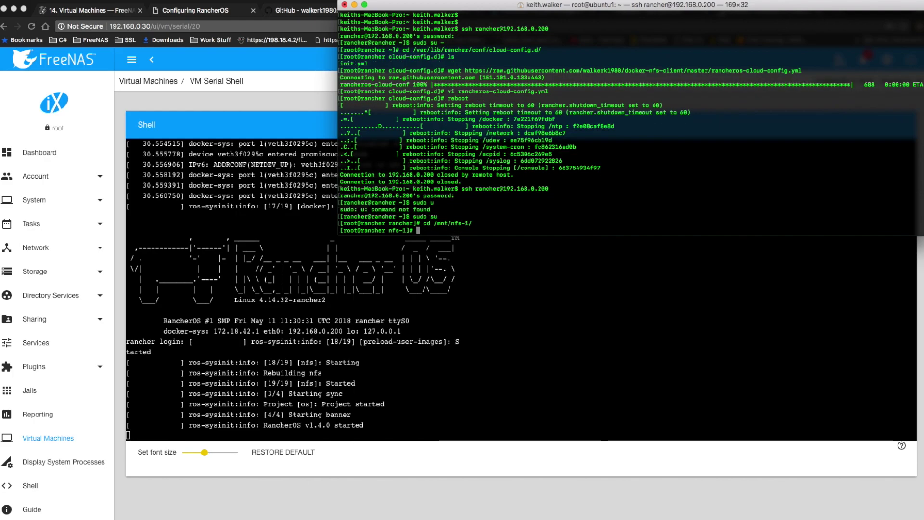
{"action": "type", "text": "ls"}
{"action": "key", "text": "Return"}
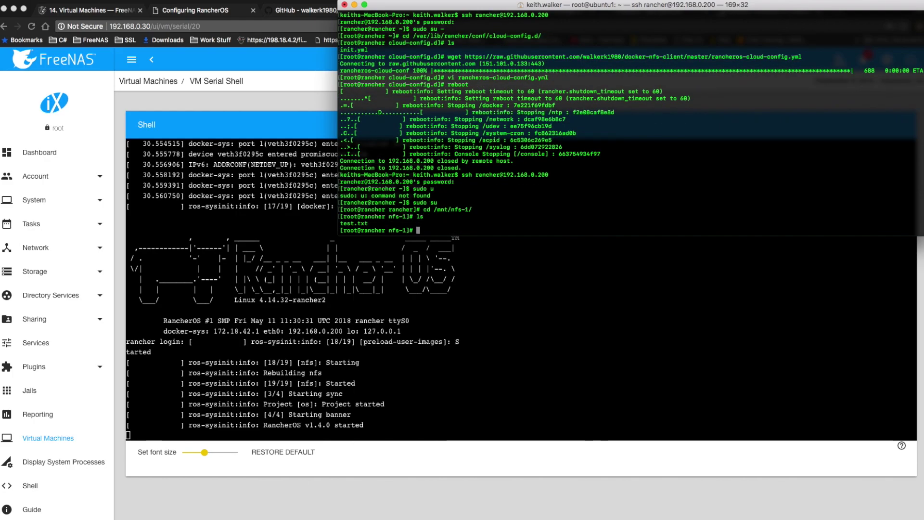
Change test.txt's owner to 1001 with chown and confirm it with ls -l
{"action": "type", "text": "ls -l"}
{"action": "key", "text": "Return"}
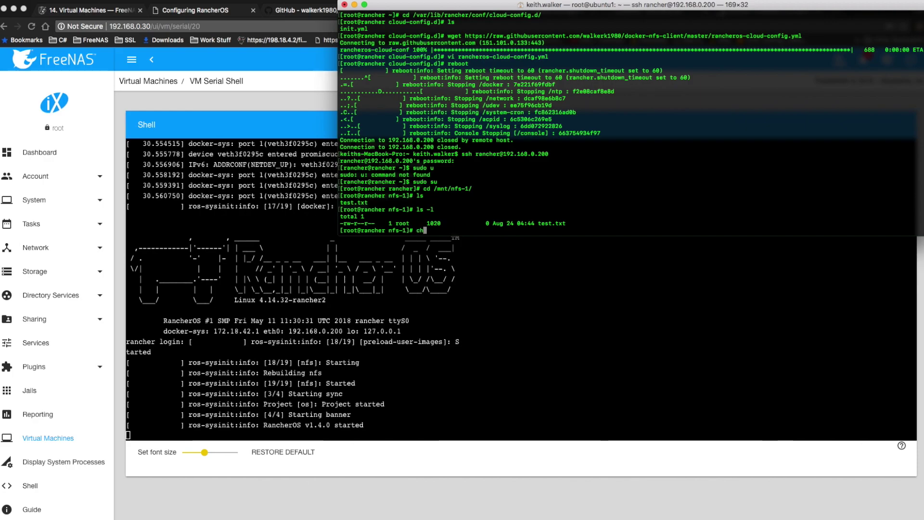
{"action": "type", "text": "chown "}
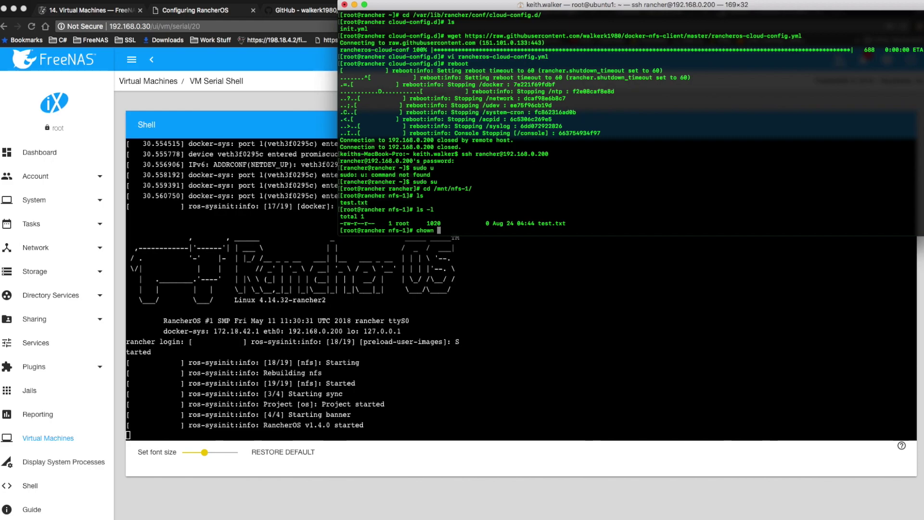
{"action": "type", "text": "1001 t"}
{"action": "key", "text": "Tab"}
{"action": "key", "text": "Return"}
{"action": "type", "text": "ls "}
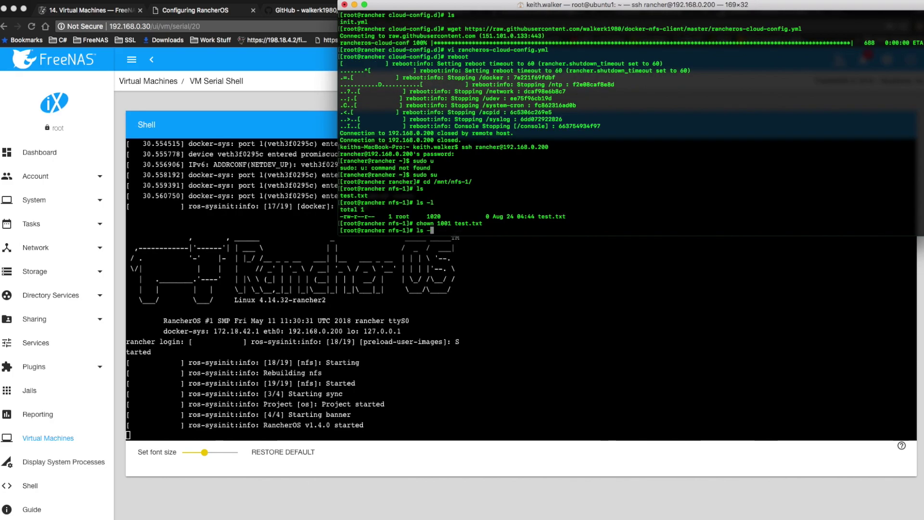
{"action": "type", "text": "-l"}
{"action": "key", "text": "Return"}
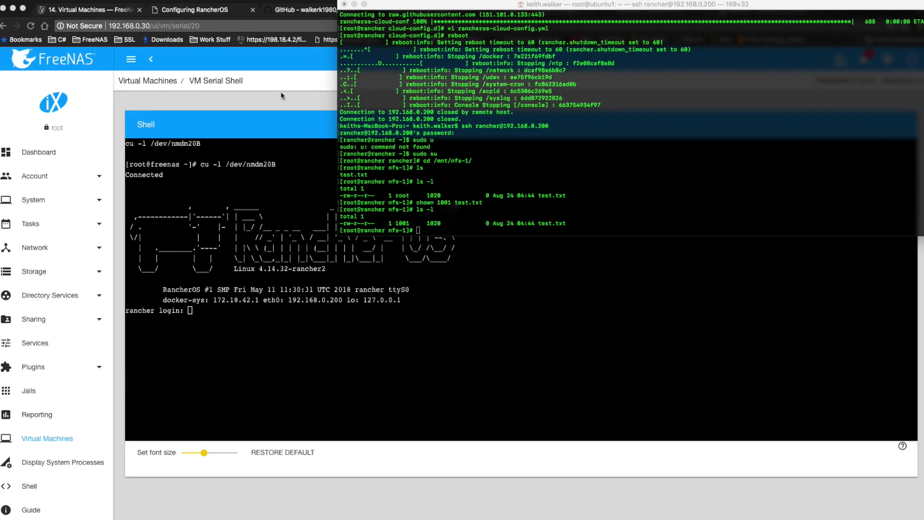
{"action": "left_click", "coordinate": [281, 92]}
Open the SMB service settings from the legacy FreeNAS Services list
{"action": "left_click", "coordinate": [761, 13]}
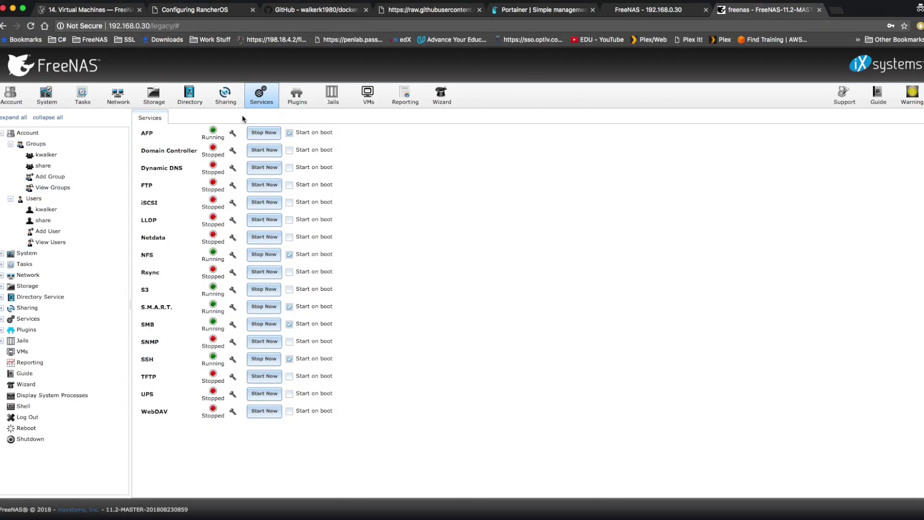
{"action": "left_click", "coordinate": [273, 96]}
{"action": "left_click", "coordinate": [233, 326]}
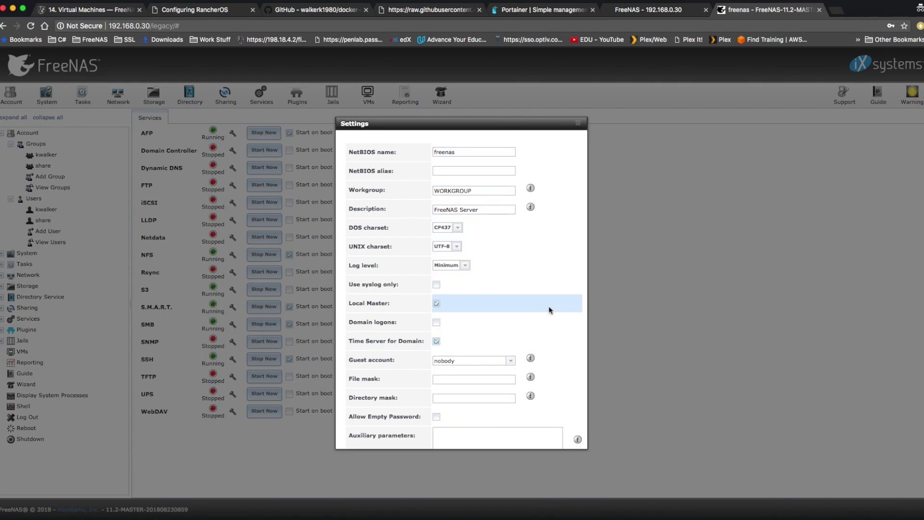
Review the SMB settings with workgroup WORKGROUP and save them with OK
{"action": "scroll", "coordinate": [550, 289], "scroll_direction": "down", "scroll_amount": 3}
{"action": "scroll", "coordinate": [551, 289], "scroll_direction": "down", "scroll_amount": 5}
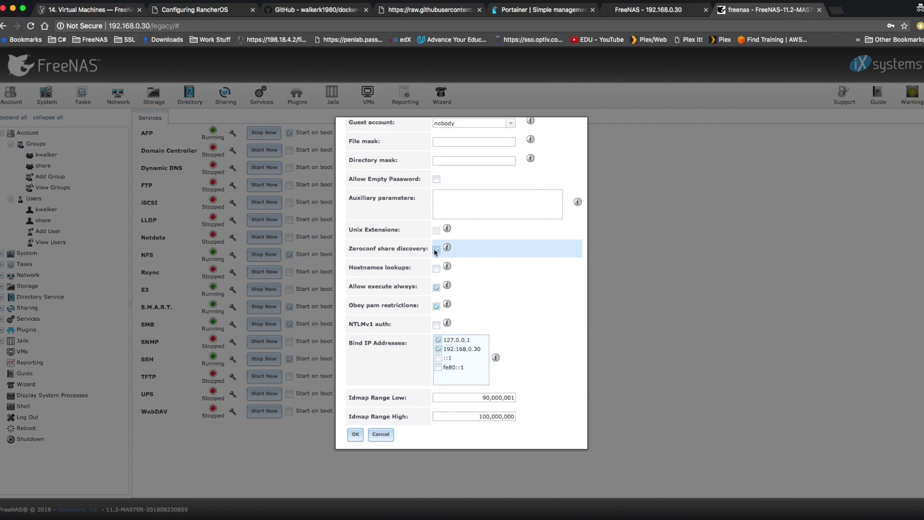
{"action": "scroll", "coordinate": [558, 332], "scroll_direction": "up", "scroll_amount": 5}
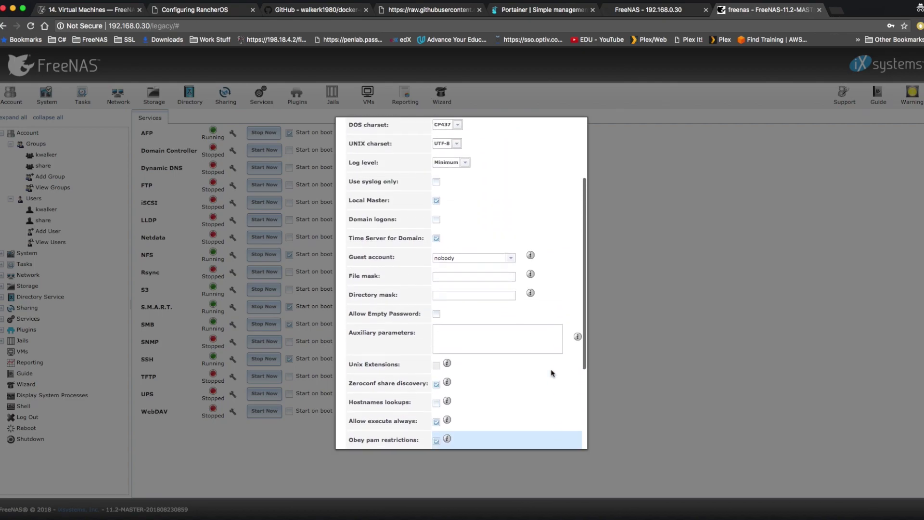
{"action": "scroll", "coordinate": [553, 373], "scroll_direction": "up", "scroll_amount": 2}
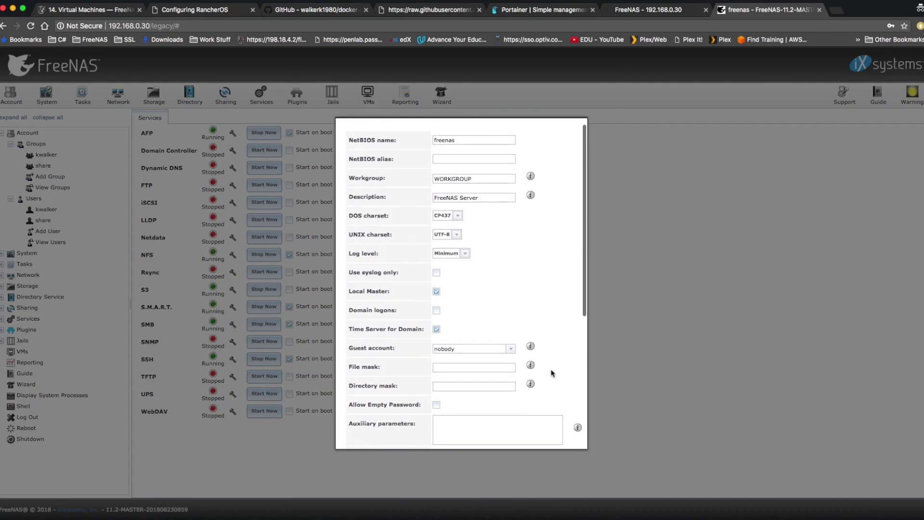
{"action": "double_click", "coordinate": [474, 191]}
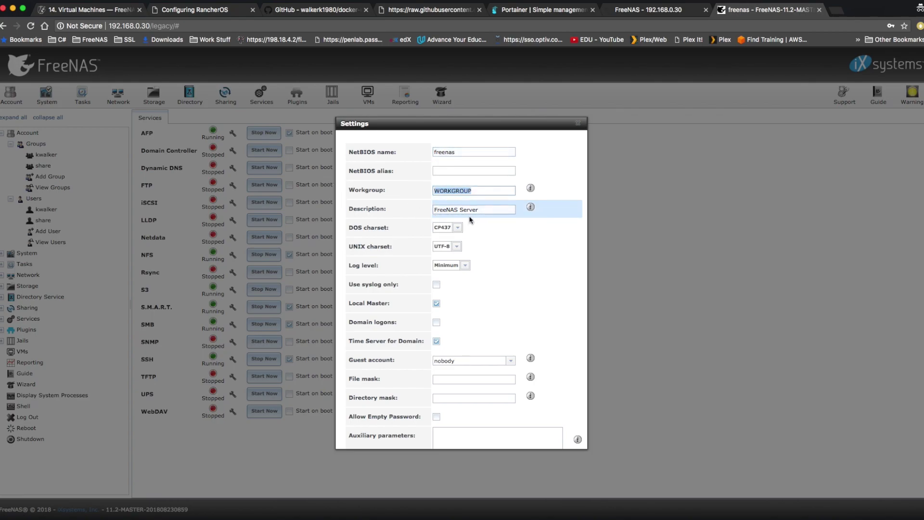
{"action": "scroll", "coordinate": [553, 317], "scroll_direction": "down", "scroll_amount": 5}
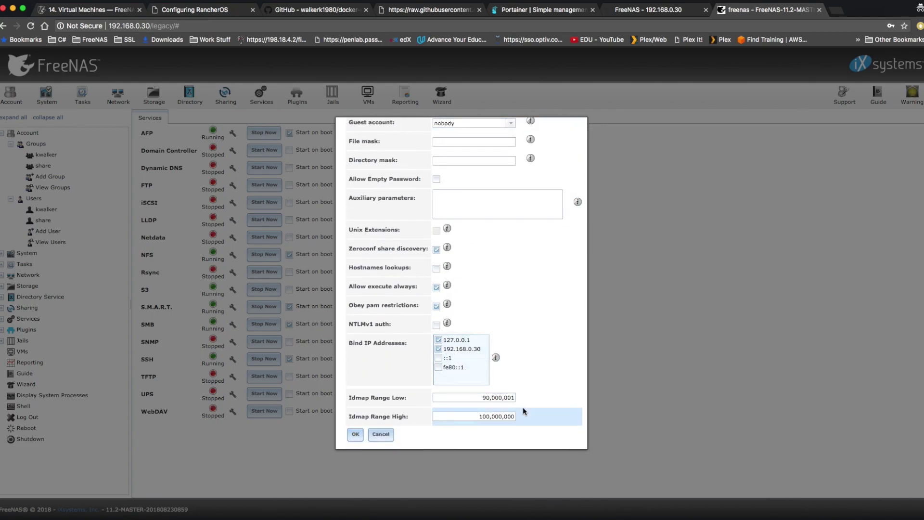
{"action": "scroll", "coordinate": [525, 363], "scroll_direction": "up", "scroll_amount": 5}
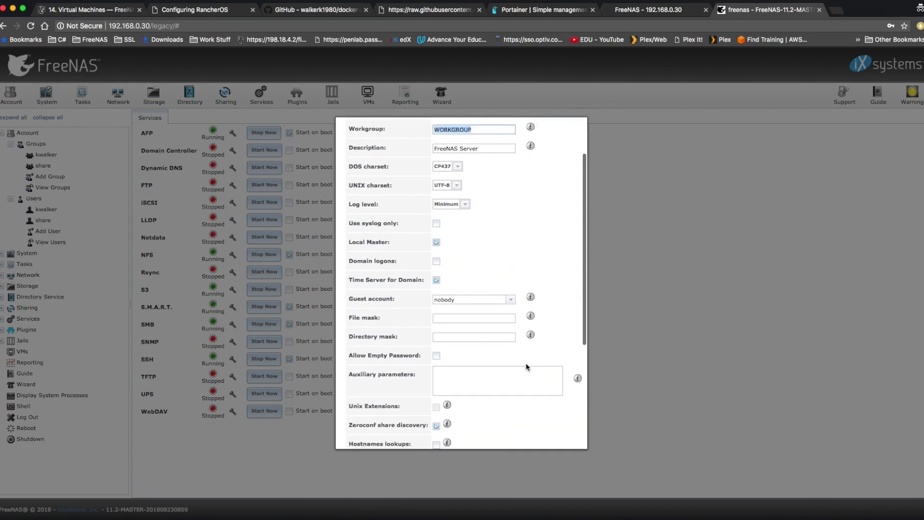
{"action": "scroll", "coordinate": [536, 296], "scroll_direction": "down", "scroll_amount": 5}
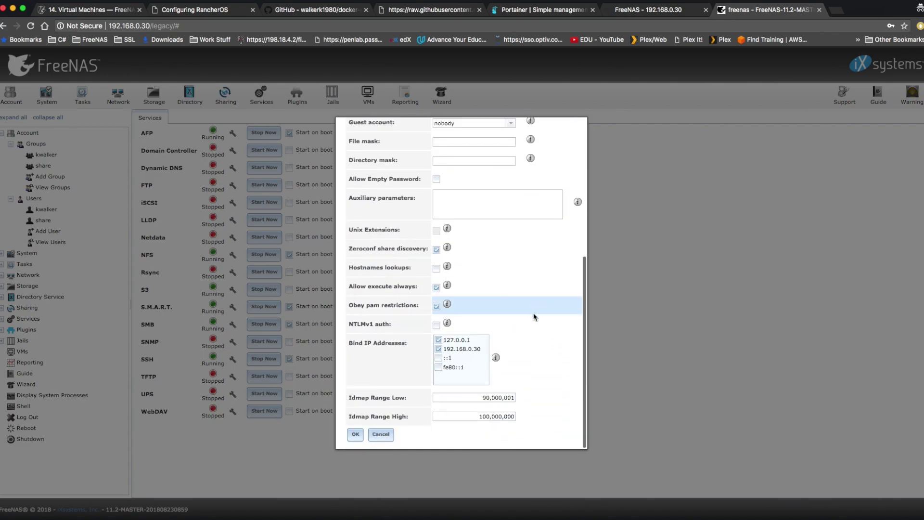
{"action": "left_click", "coordinate": [355, 435]}
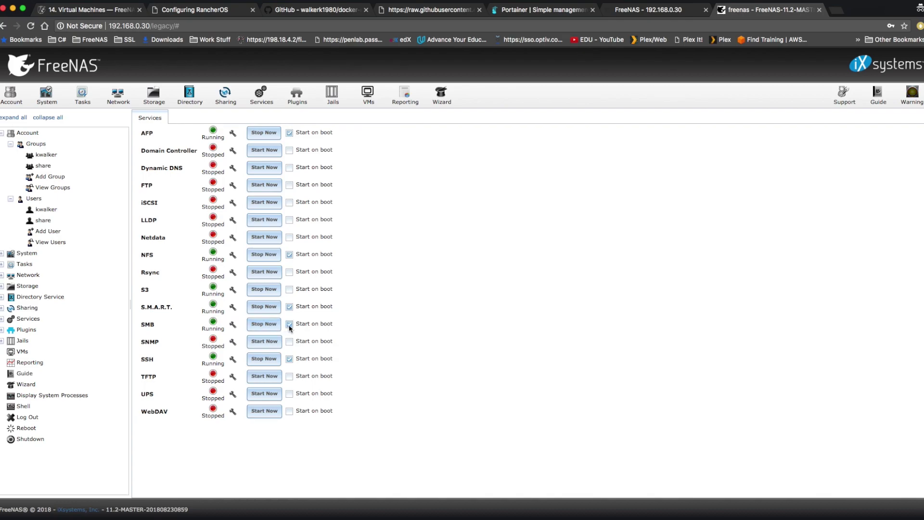
{"action": "left_click", "coordinate": [225, 94]}
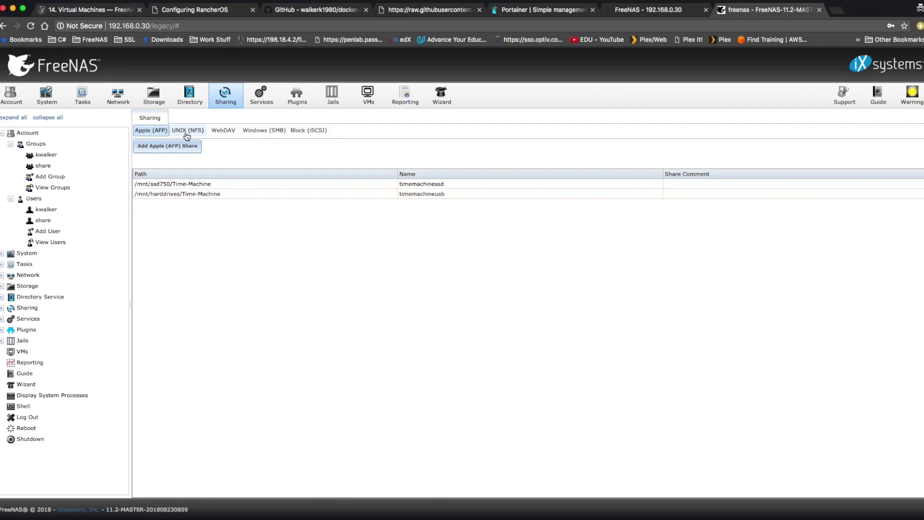
Start a new Windows (SMB) share with path /mnt/ssd750/Shared
{"action": "left_click", "coordinate": [266, 131]}
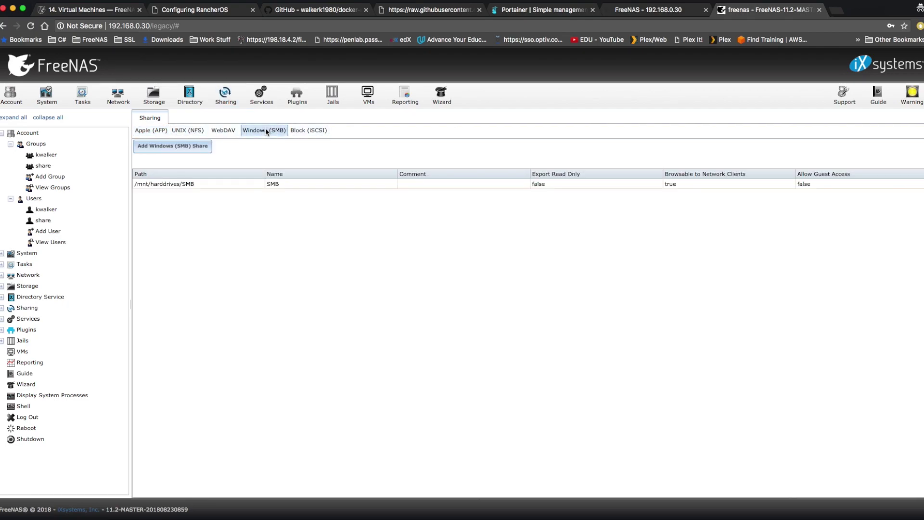
{"action": "left_click", "coordinate": [187, 151]}
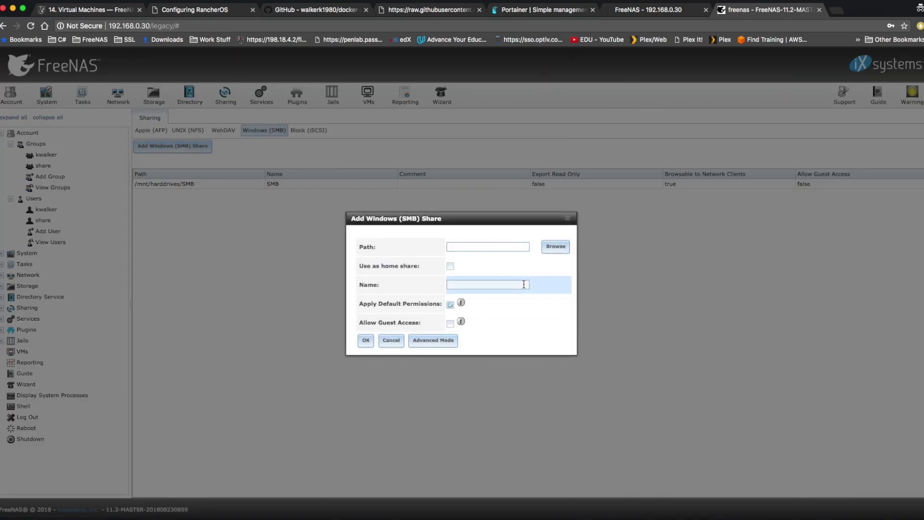
{"action": "left_click", "coordinate": [555, 246]}
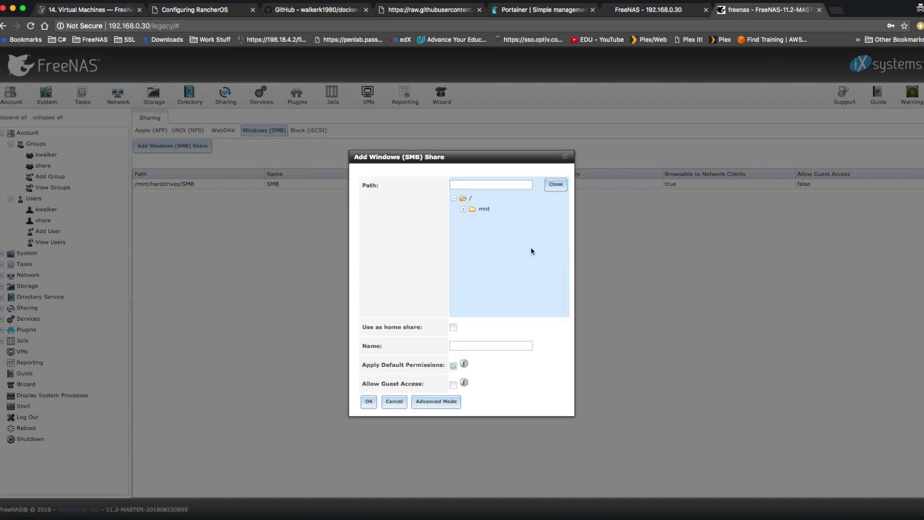
{"action": "left_click", "coordinate": [462, 209]}
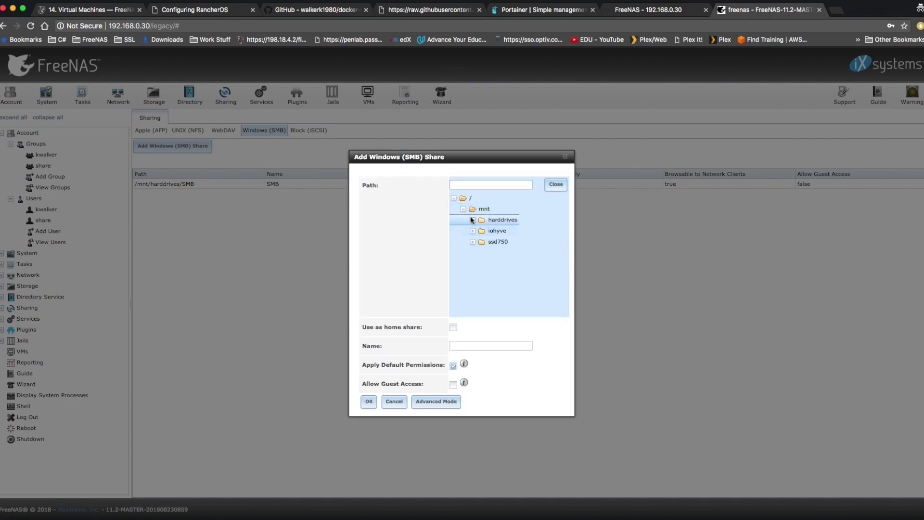
{"action": "left_click", "coordinate": [473, 242]}
{"action": "left_click", "coordinate": [505, 252]}
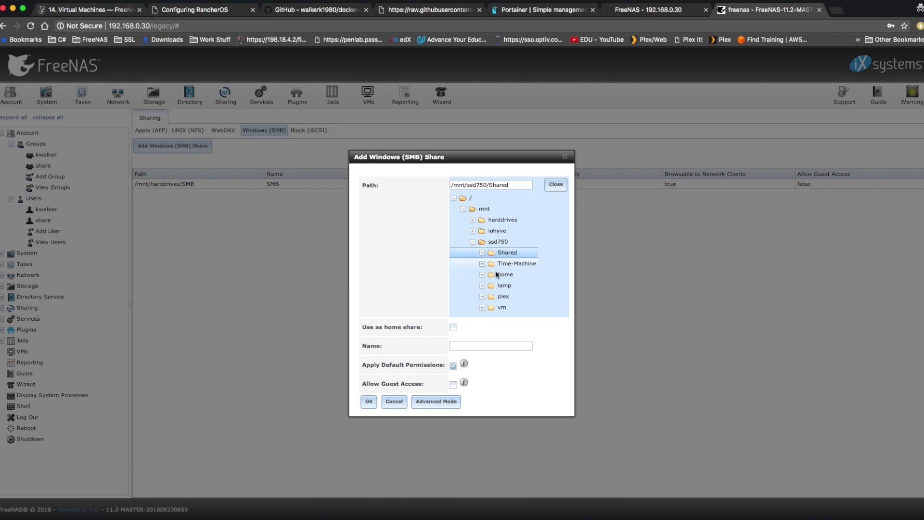
In Advanced Mode, name the share Shared and submit it with OK
{"action": "left_click", "coordinate": [435, 400]}
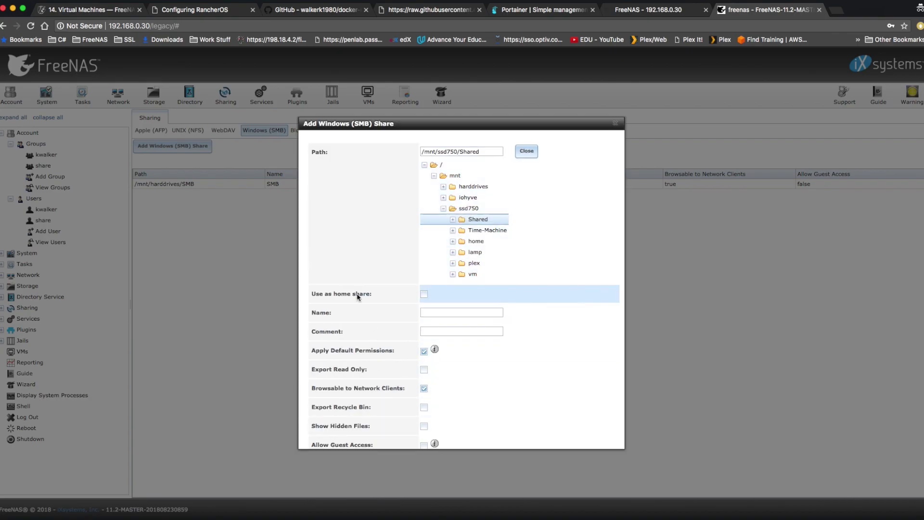
{"action": "scroll", "coordinate": [530, 340], "scroll_direction": "down", "scroll_amount": 3}
{"action": "left_click", "coordinate": [460, 248]}
{"action": "scroll", "coordinate": [460, 247], "scroll_direction": "up", "scroll_amount": 1}
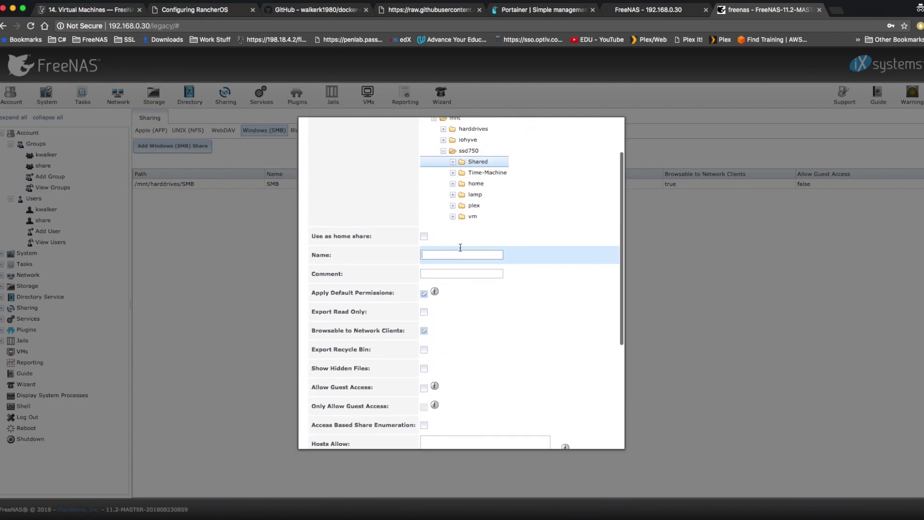
{"action": "type", "text": "Shar"}
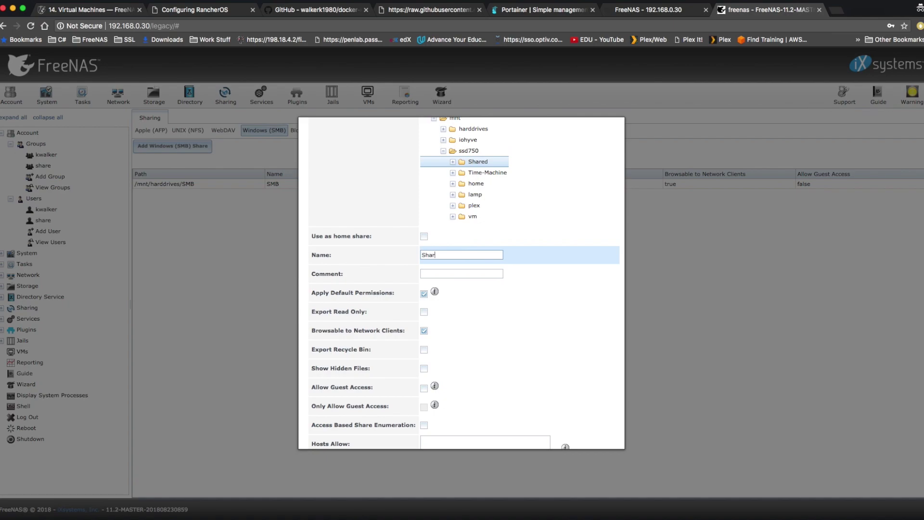
{"action": "type", "text": "ed"}
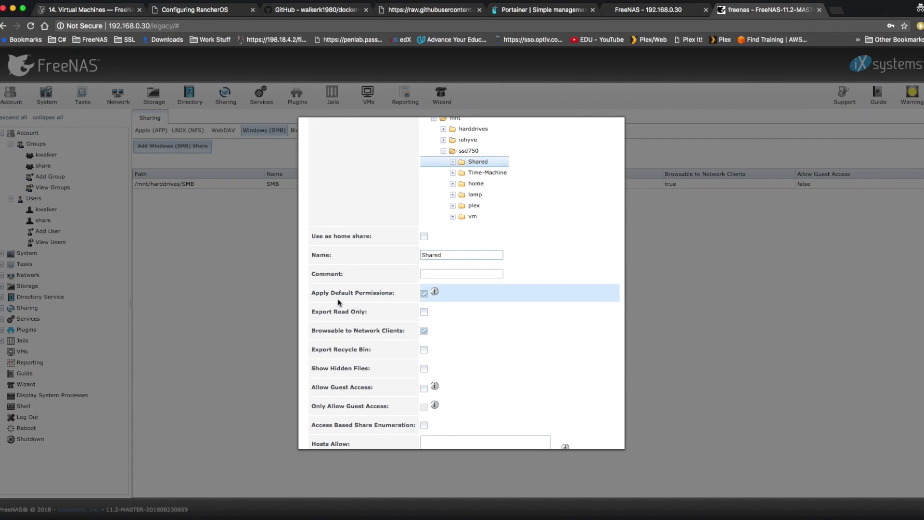
{"action": "scroll", "coordinate": [549, 319], "scroll_direction": "down", "scroll_amount": 4}
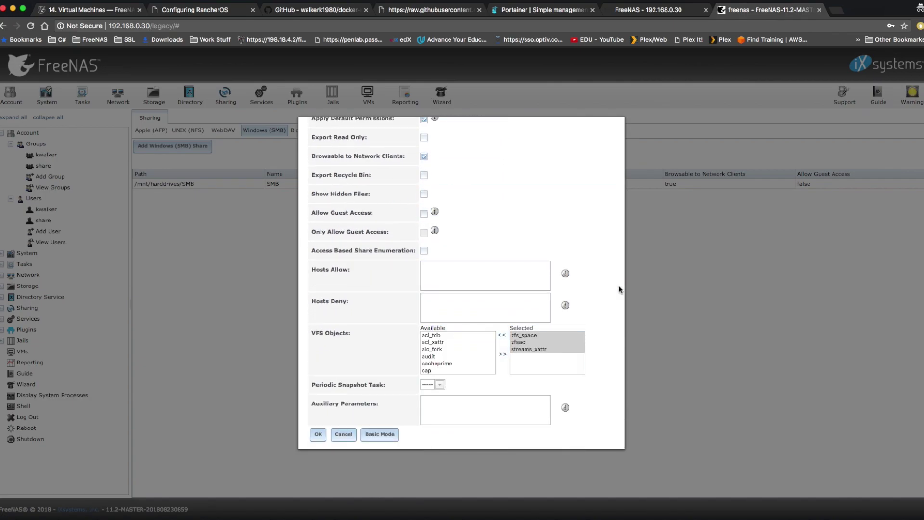
{"action": "left_click", "coordinate": [454, 279]}
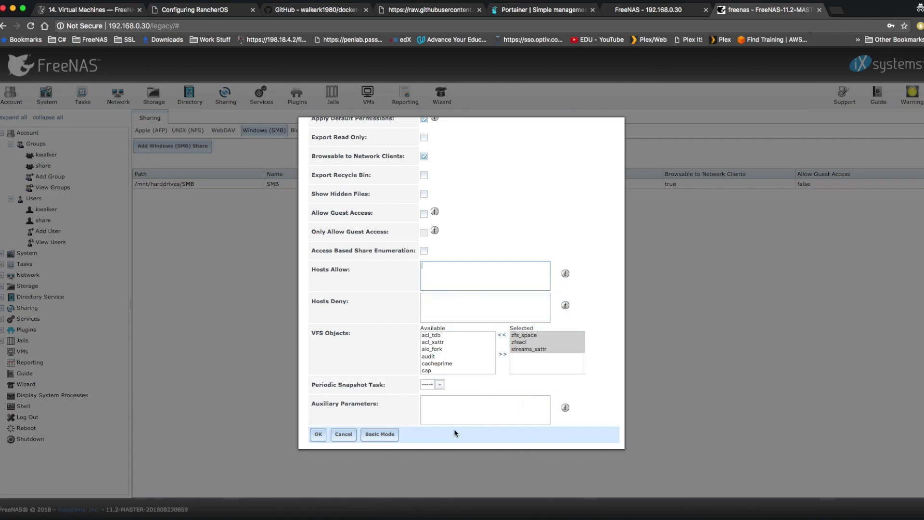
{"action": "left_click", "coordinate": [318, 436]}
Decline applying default permissions and save the Shared SMB share
{"action": "triple_click", "coordinate": [450, 283]}
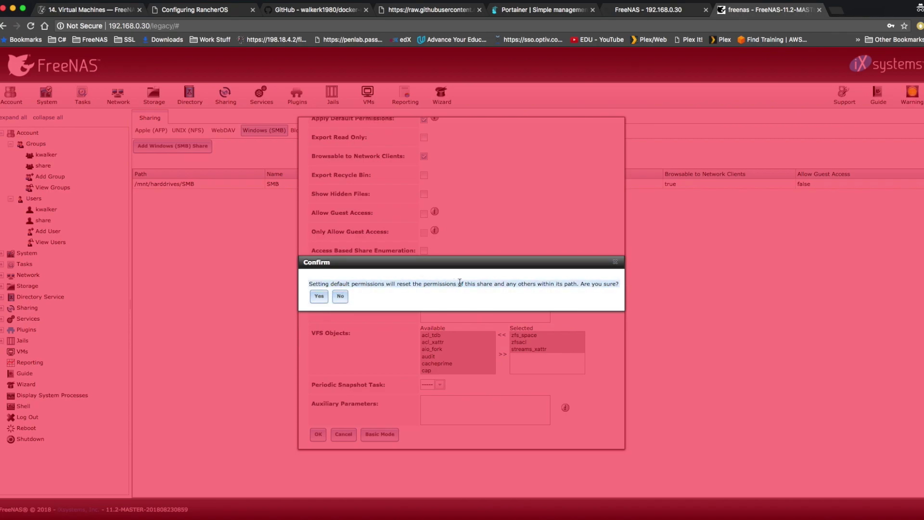
{"action": "triple_click", "coordinate": [356, 297]}
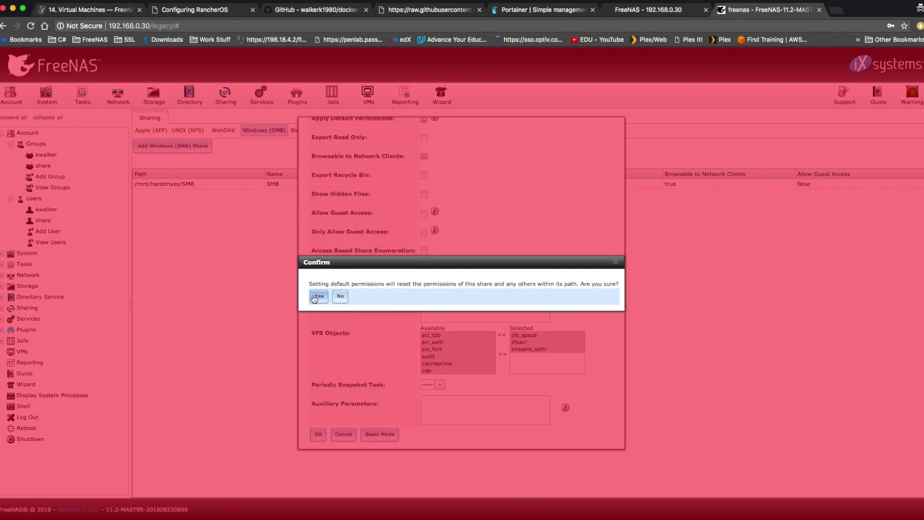
{"action": "left_click", "coordinate": [342, 297]}
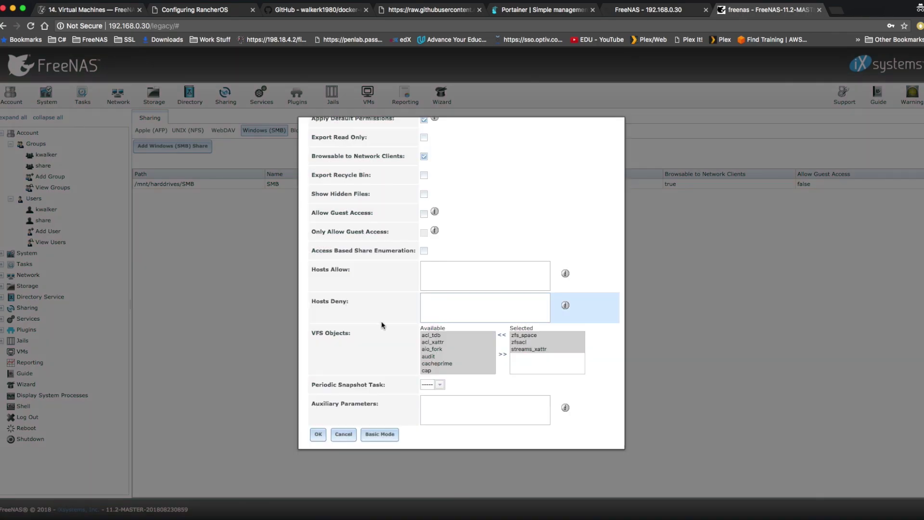
{"action": "scroll", "coordinate": [389, 330], "scroll_direction": "up", "scroll_amount": 5}
{"action": "scroll", "coordinate": [389, 331], "scroll_direction": "up", "scroll_amount": 1}
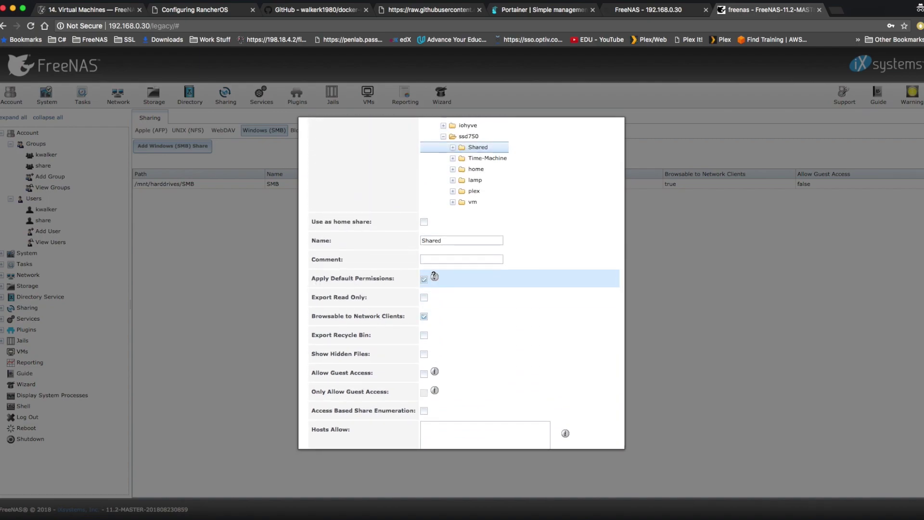
{"action": "mouse_move", "coordinate": [434, 276]}
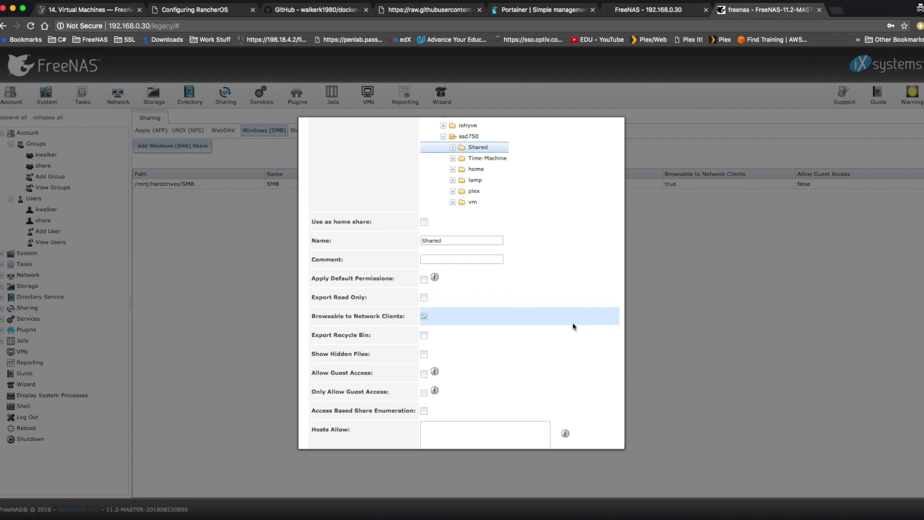
{"action": "scroll", "coordinate": [573, 322], "scroll_direction": "down", "scroll_amount": 5}
{"action": "left_click", "coordinate": [318, 434]}
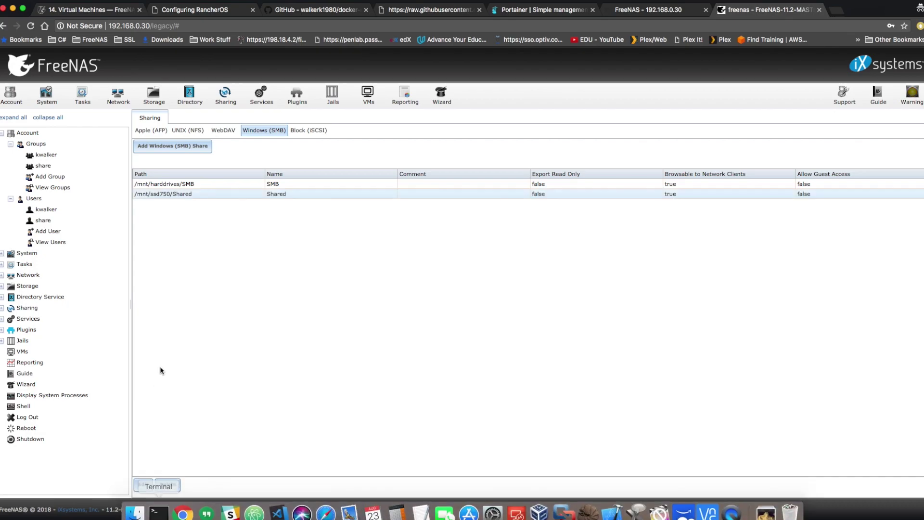
{"action": "left_click", "coordinate": [199, 192]}
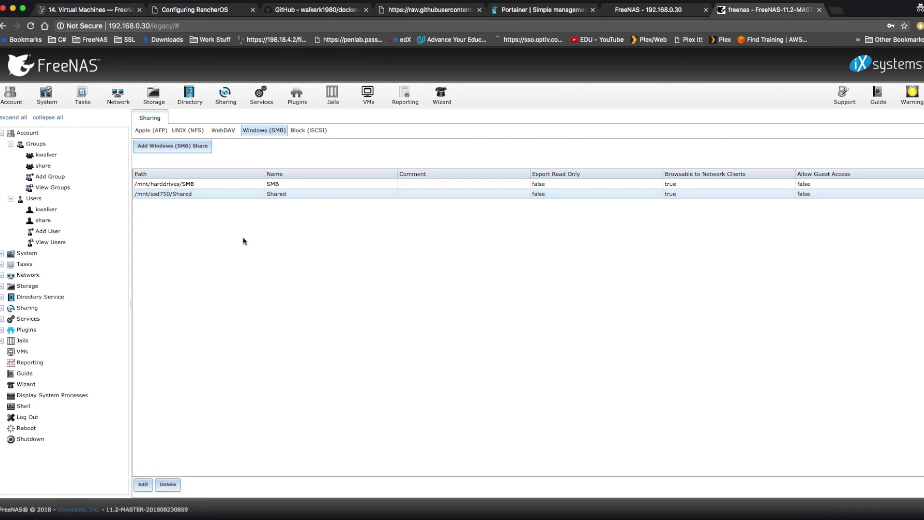